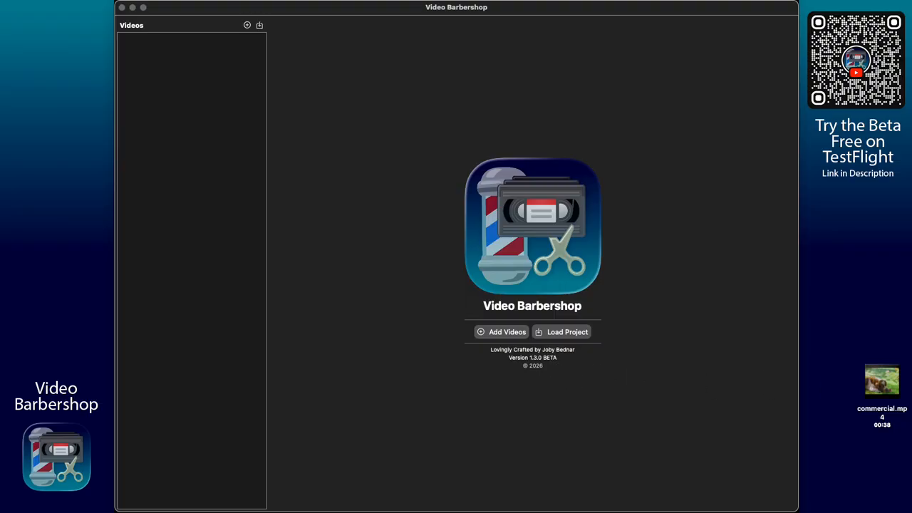
- Drag commercial.mp4 from the desktop into the Videos list and delete the duplicate rows
{"action": "left_click_drag", "start_coordinate": [896, 384], "coordinate": [690, 316]}
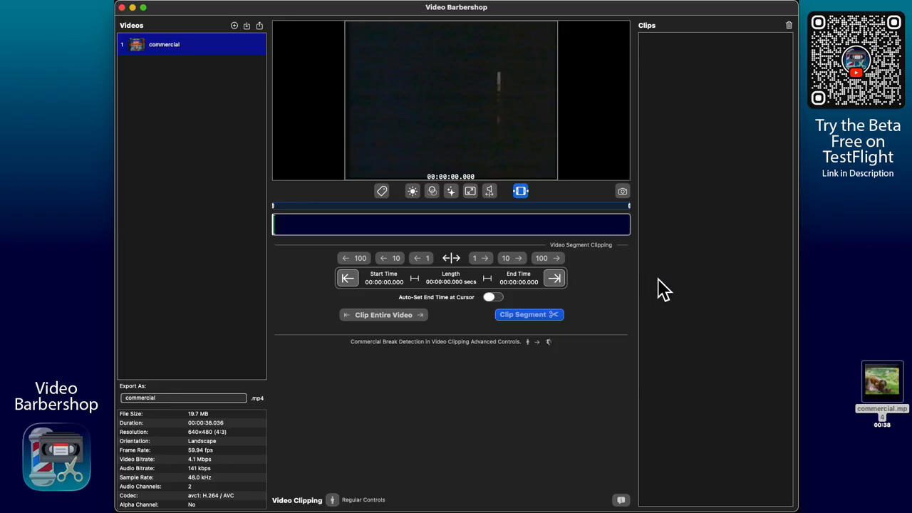
{"action": "left_click_drag", "start_coordinate": [887, 382], "coordinate": [716, 345]}
{"action": "left_click_drag", "start_coordinate": [889, 382], "coordinate": [747, 350]}
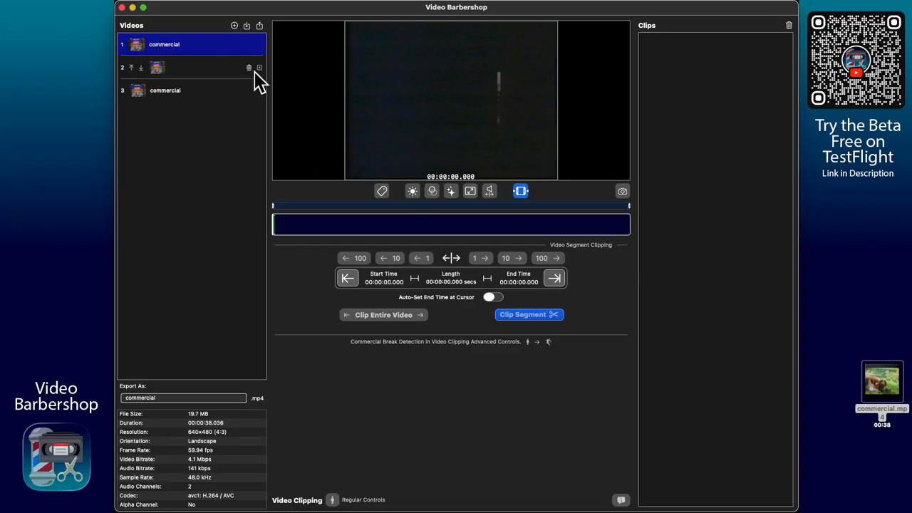
{"action": "left_click", "coordinate": [250, 68]}
{"action": "left_click", "coordinate": [250, 68]}
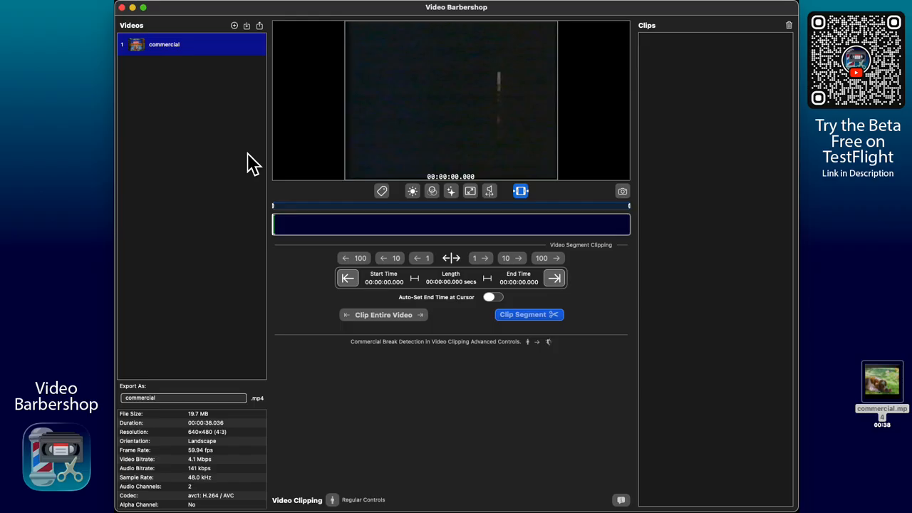
{"action": "right_click", "coordinate": [896, 379]}
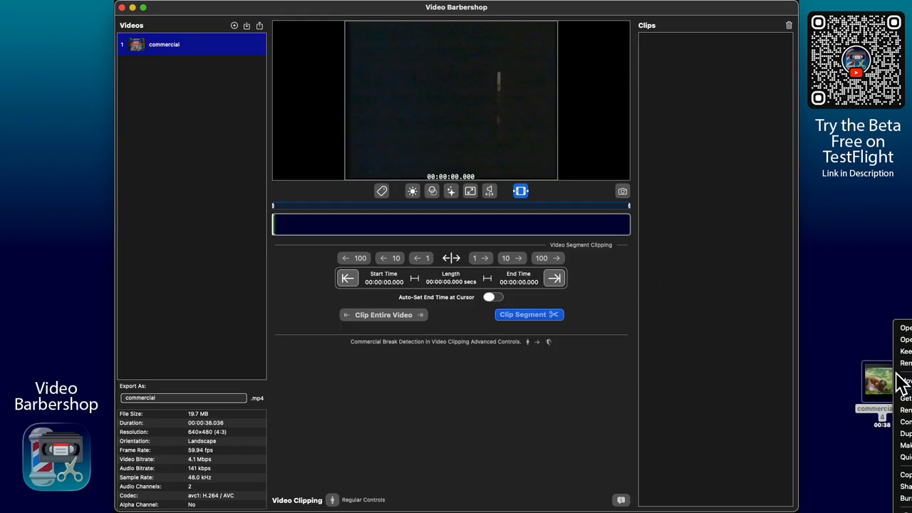
{"action": "left_click", "coordinate": [877, 373]}
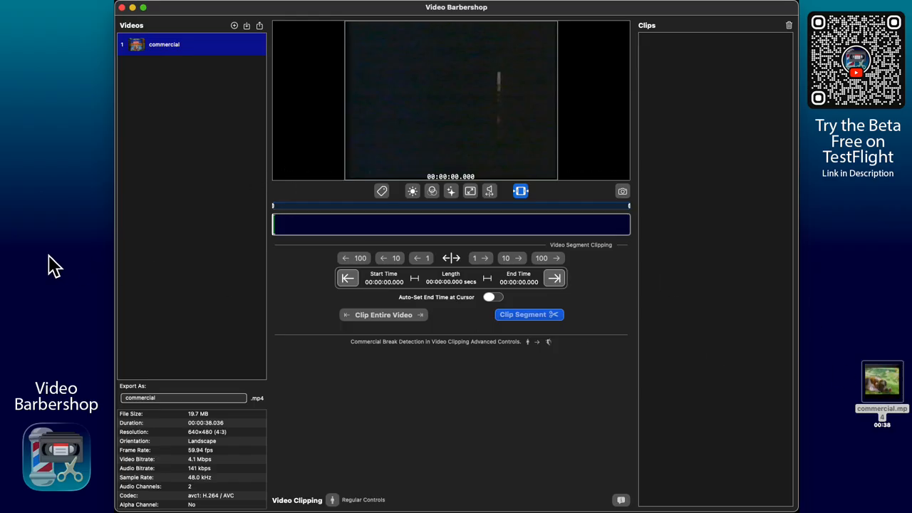
{"action": "left_click_drag", "start_coordinate": [880, 383], "coordinate": [91, 243]}
{"action": "right_click", "coordinate": [91, 243]}
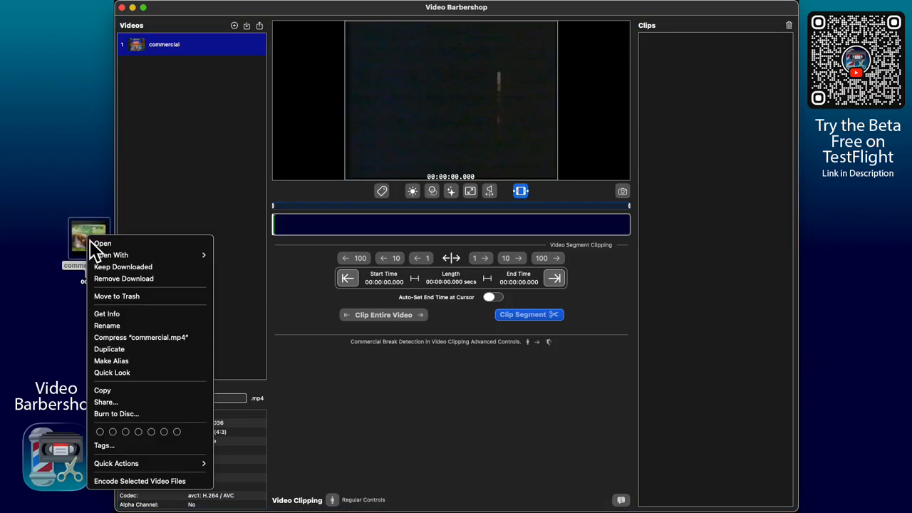
{"action": "mouse_move", "coordinate": [120, 256]}
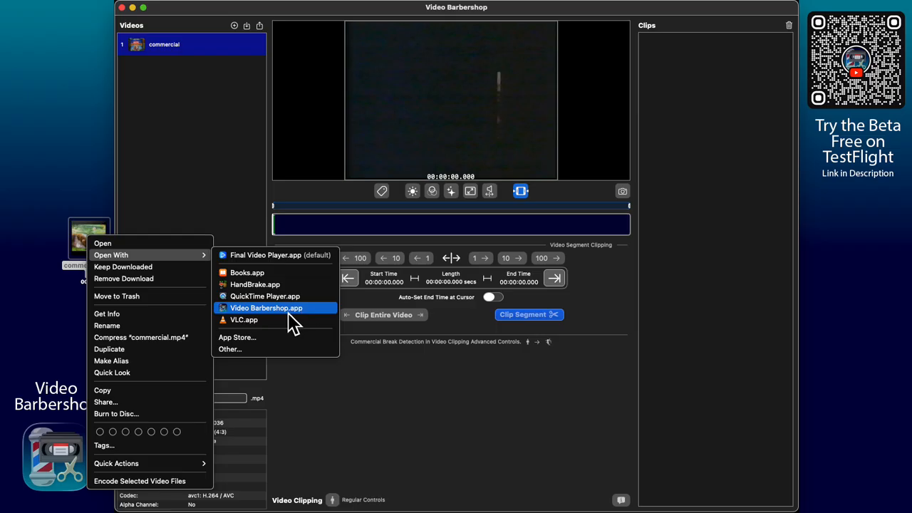
{"action": "left_click", "coordinate": [71, 161]}
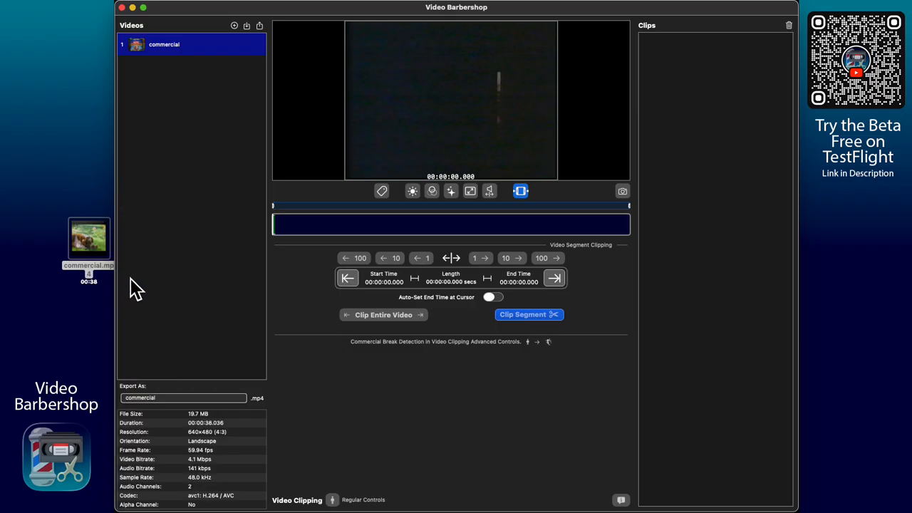
{"action": "left_click_drag", "start_coordinate": [95, 242], "coordinate": [835, 335]}
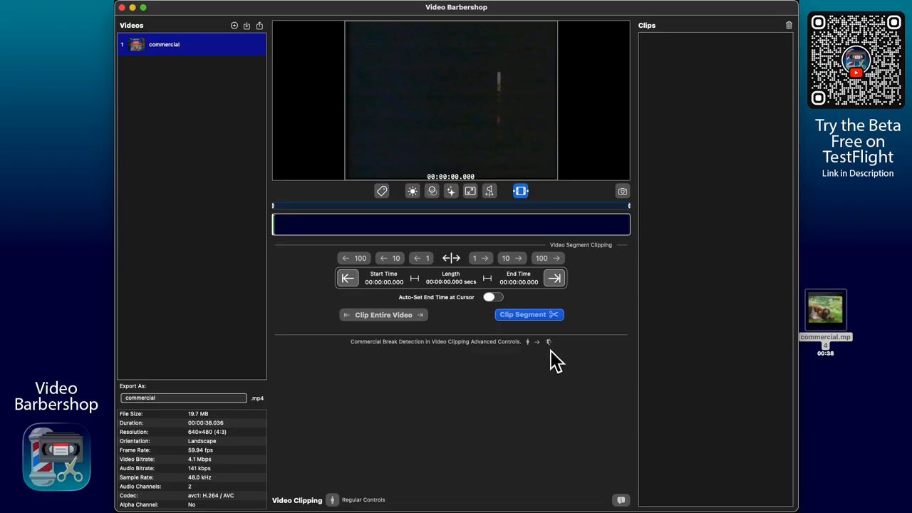
{"action": "left_click", "coordinate": [332, 500]}
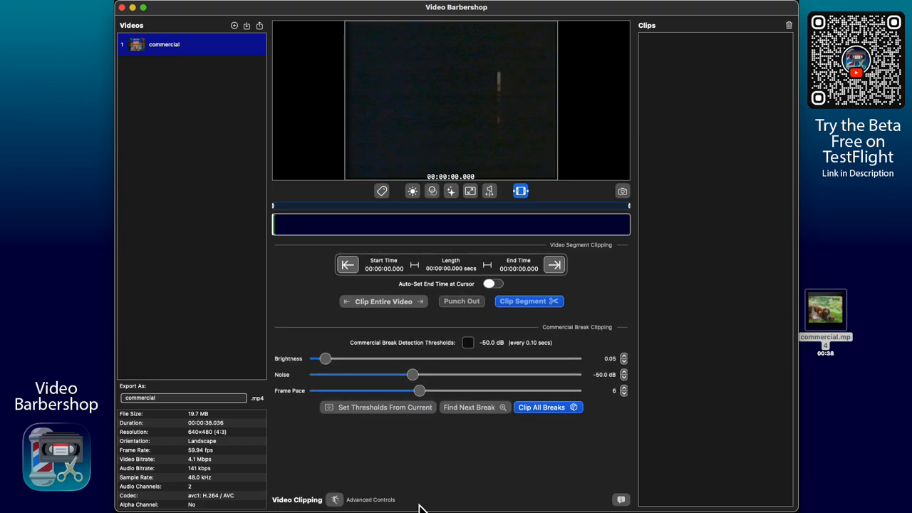
{"action": "left_click", "coordinate": [341, 502]}
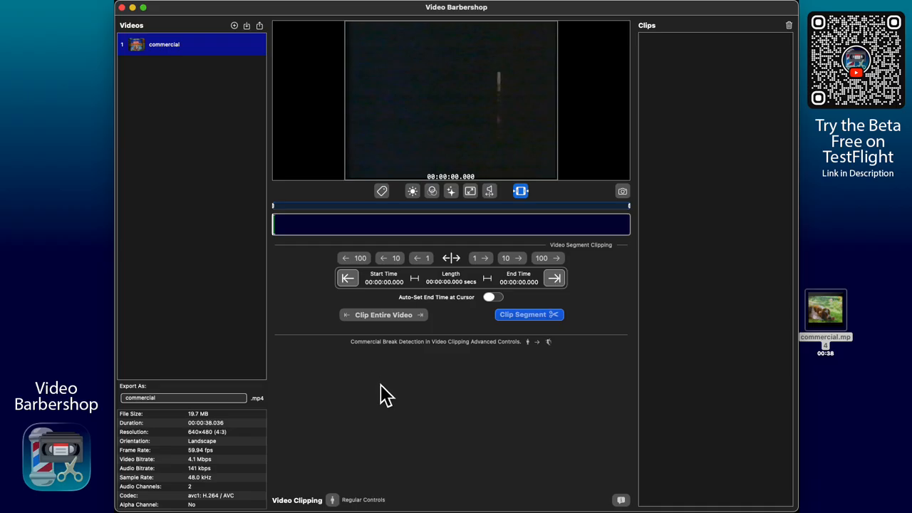
{"action": "left_click", "coordinate": [333, 500]}
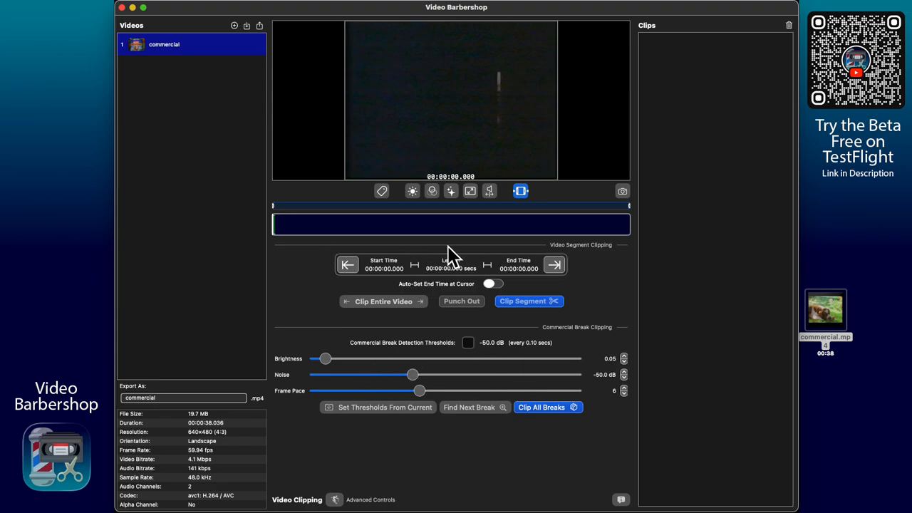
{"action": "left_click", "coordinate": [334, 499]}
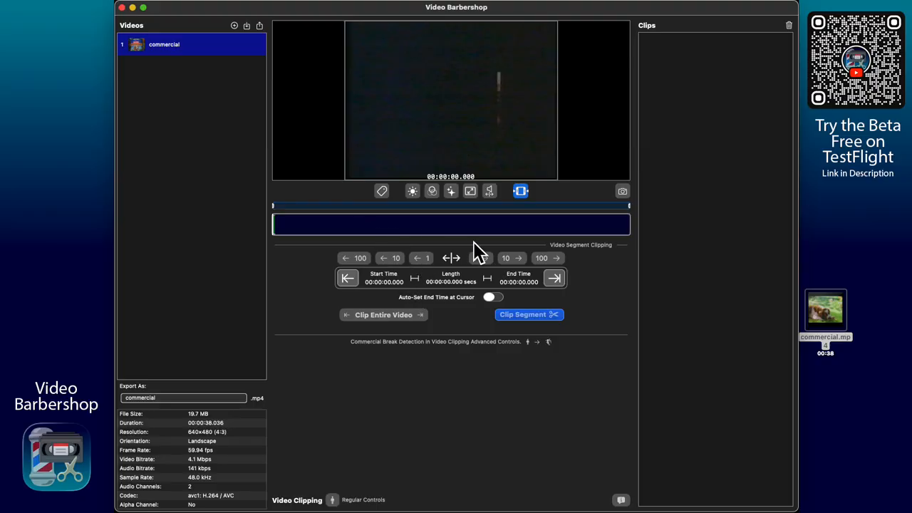
{"action": "left_click", "coordinate": [509, 257]}
{"action": "left_click", "coordinate": [508, 257]}
{"action": "left_click", "coordinate": [506, 255]}
- Step forward twenty frames, show the break detection settings, and scrub to 00:00:11.141
{"action": "left_click", "coordinate": [505, 255]}
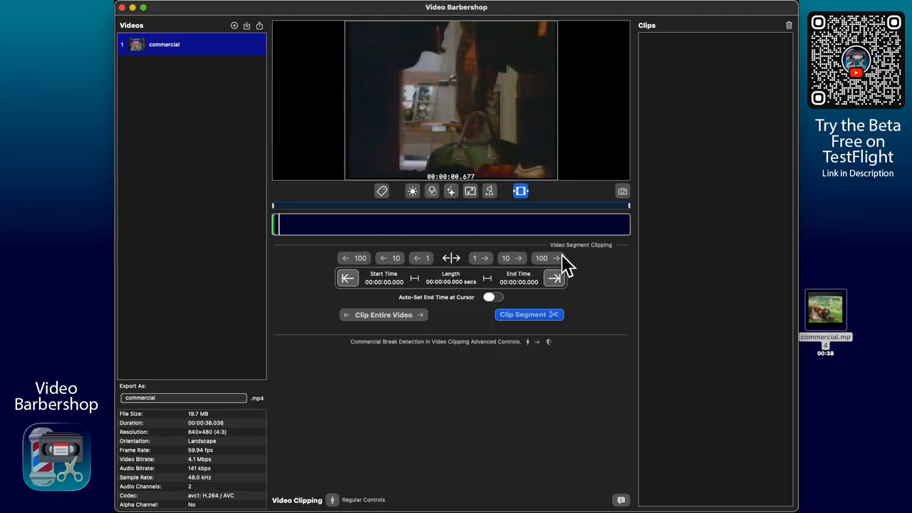
{"action": "key", "text": "Right"}
{"action": "key", "text": "Right"}
{"action": "key", "text": "Right"}
{"action": "key", "text": "Right"}
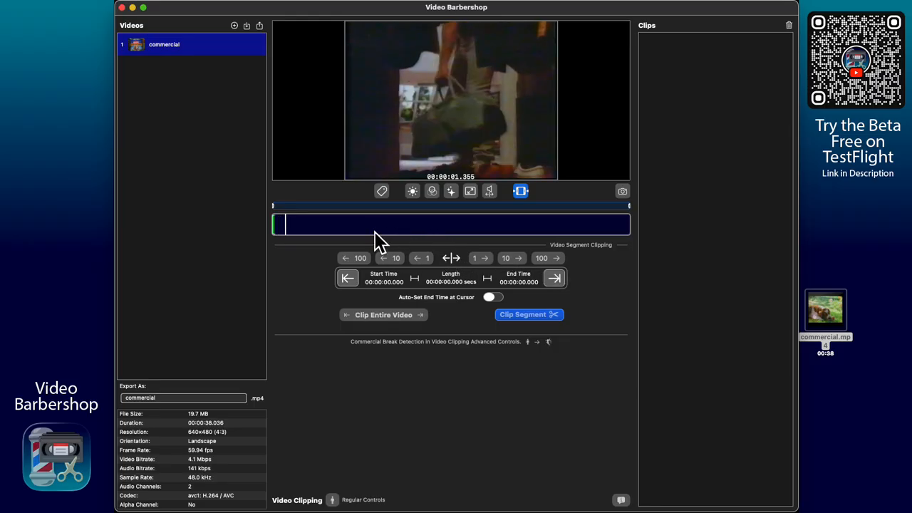
{"action": "left_click", "coordinate": [332, 499]}
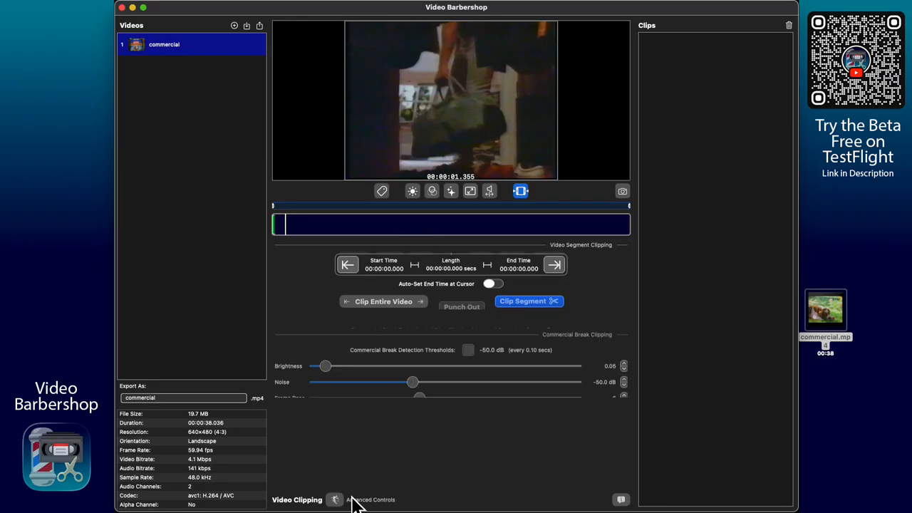
{"action": "left_click_drag", "start_coordinate": [342, 228], "coordinate": [378, 228]}
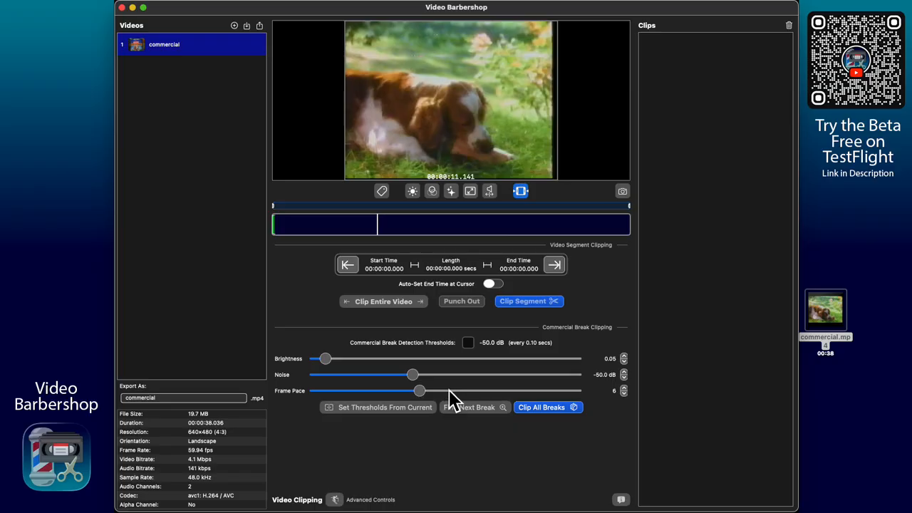
- Open Luminance Adjustment and try the VHS 16–235 and Calculated 0–235 remappings
{"action": "left_click", "coordinate": [414, 192]}
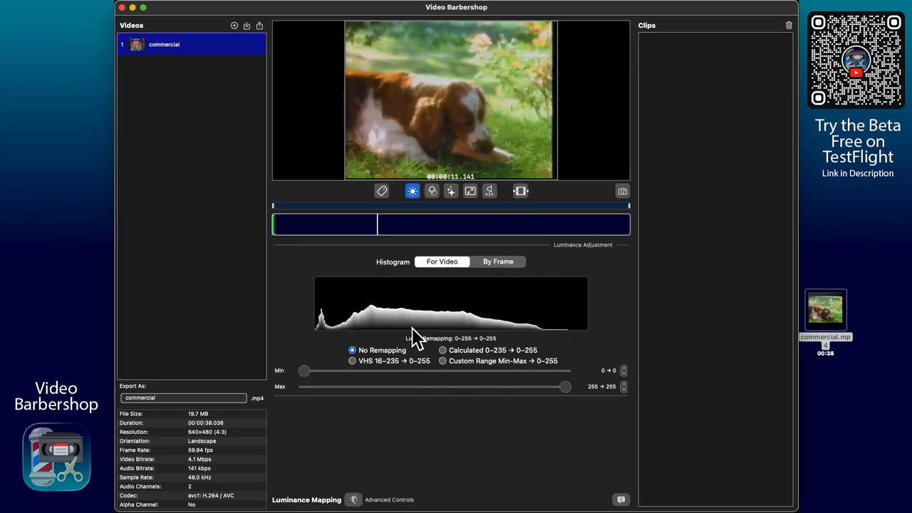
{"action": "left_click", "coordinate": [353, 500]}
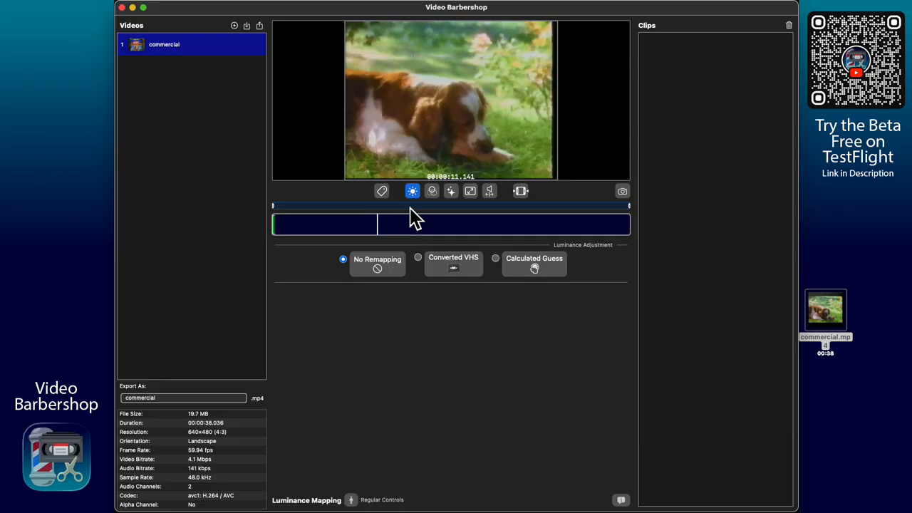
{"action": "left_click", "coordinate": [354, 500]}
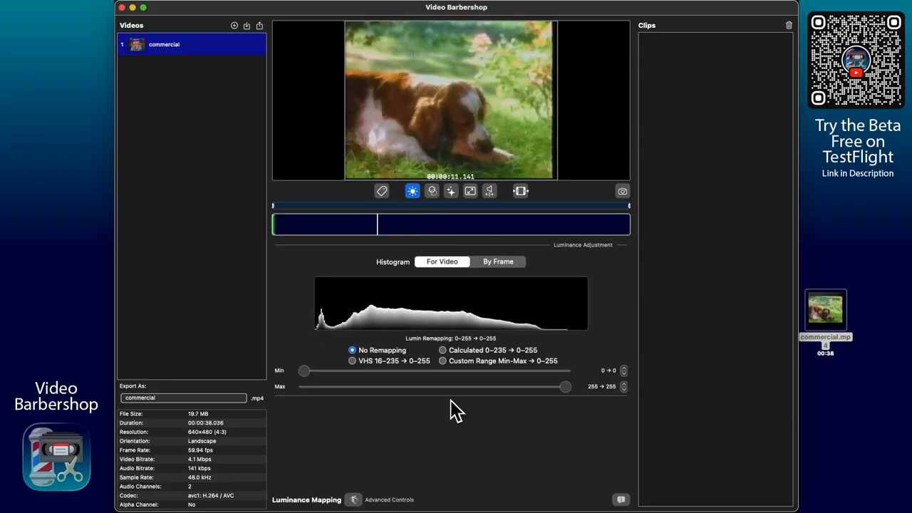
{"action": "left_click", "coordinate": [391, 363]}
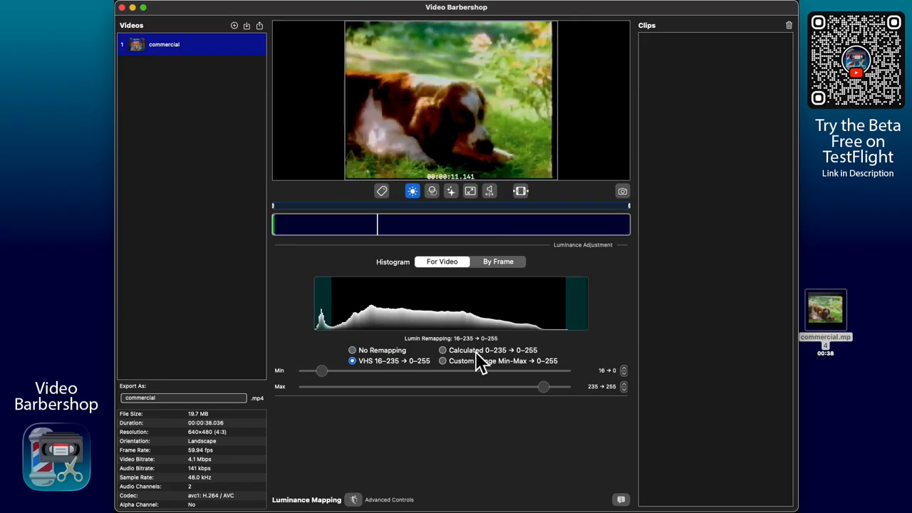
{"action": "left_click", "coordinate": [476, 352]}
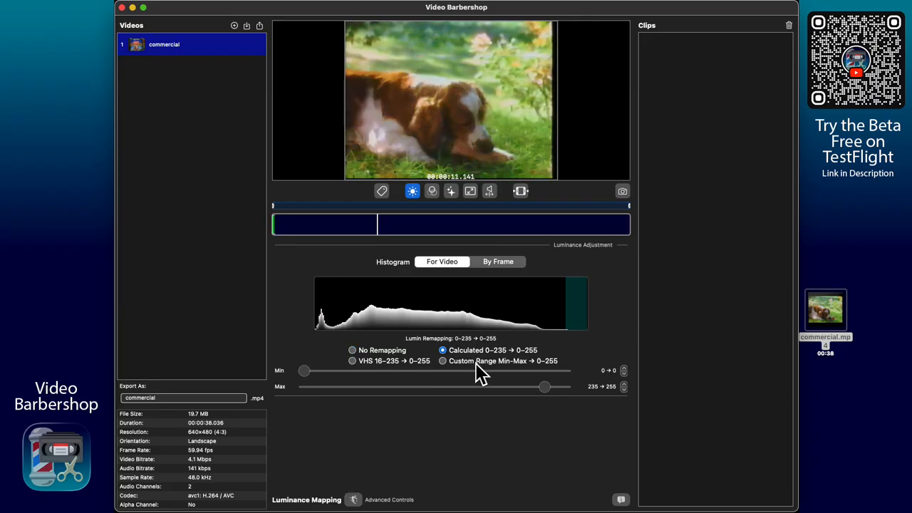
- Choose Custom Range Min-Max with Min 4 and Max 207
{"action": "left_click", "coordinate": [476, 365]}
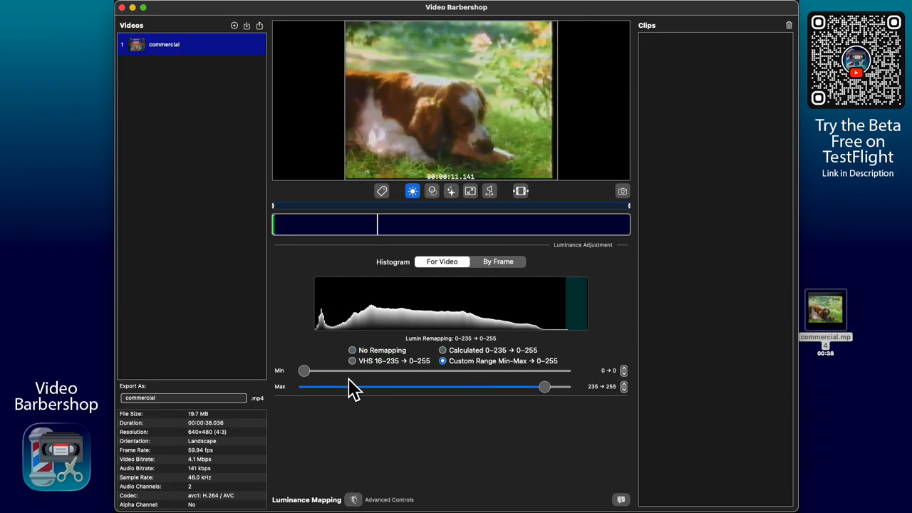
{"action": "left_click_drag", "start_coordinate": [311, 377], "coordinate": [404, 373]}
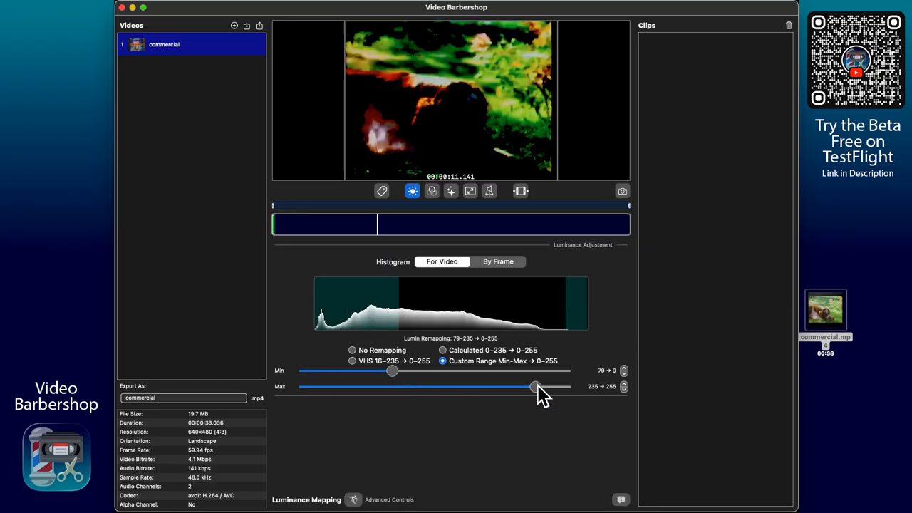
{"action": "left_click_drag", "start_coordinate": [538, 386], "coordinate": [493, 386]}
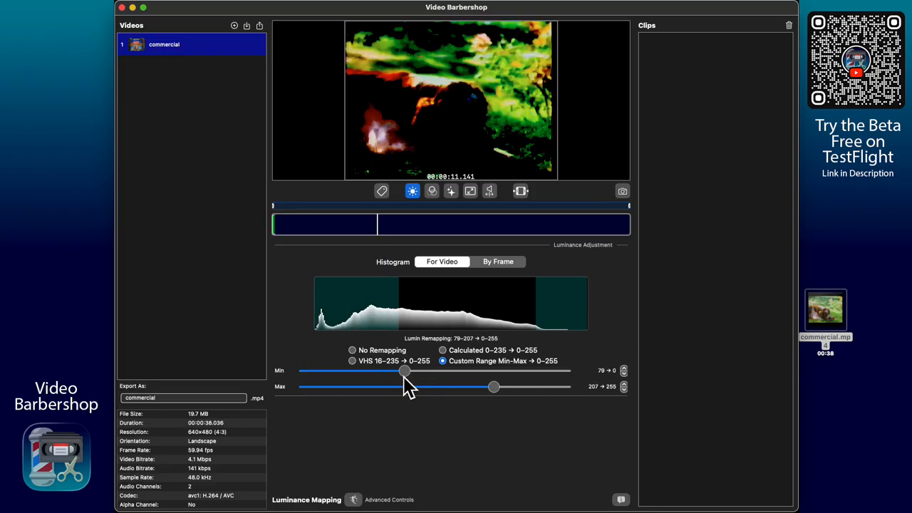
{"action": "left_click_drag", "start_coordinate": [404, 371], "coordinate": [310, 389]}
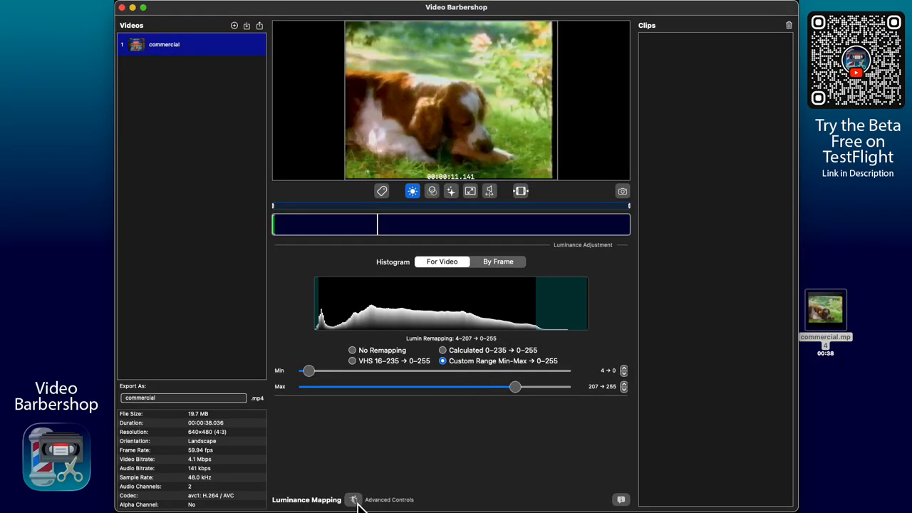
{"action": "left_click", "coordinate": [352, 500]}
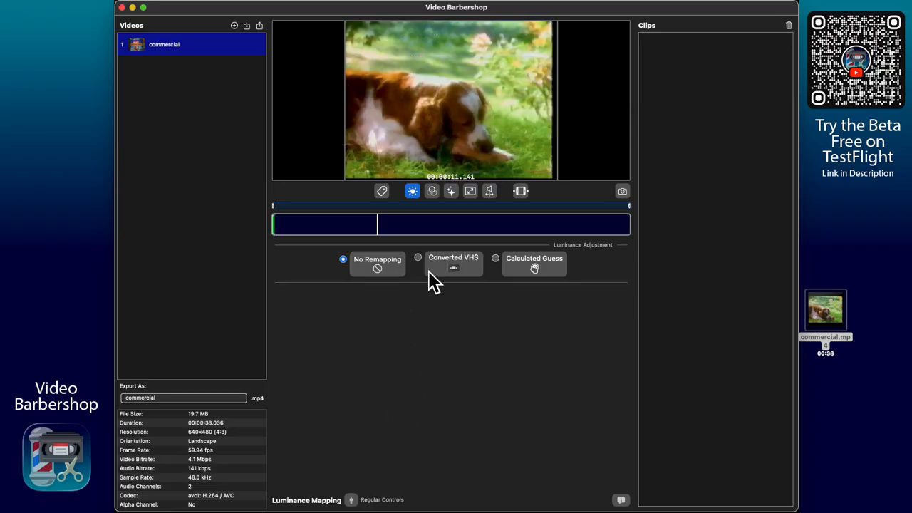
- Try the Converted VHS and Calculated Guess luminance presets, then turn remapping off
{"action": "left_click", "coordinate": [469, 270]}
{"action": "left_click", "coordinate": [549, 269]}
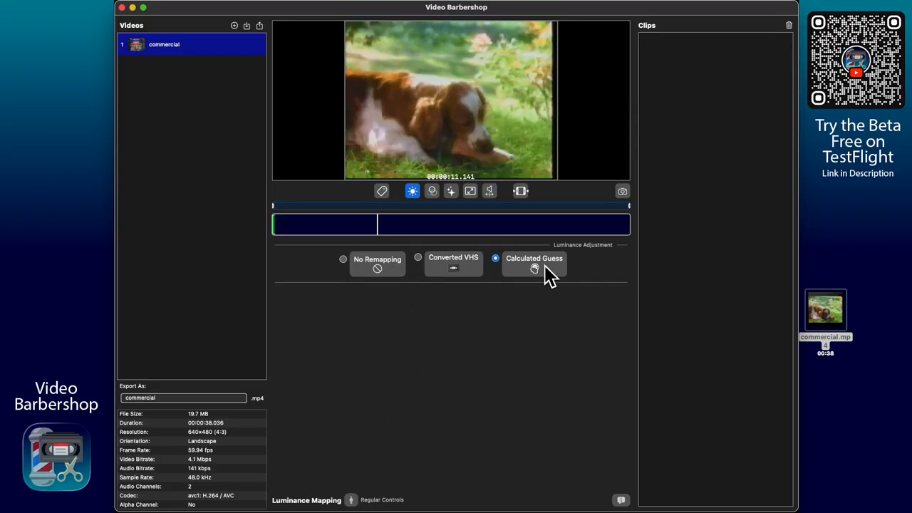
{"action": "left_click", "coordinate": [473, 274]}
{"action": "left_click", "coordinate": [363, 275]}
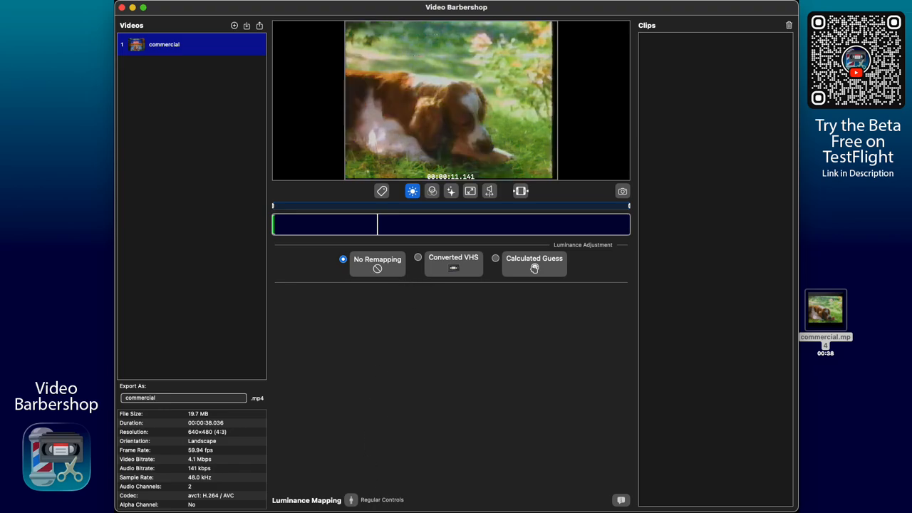
- Set a Custom Range Min-Max luminance with Min raised to 17, then show RGB Color Balance
{"action": "left_click", "coordinate": [351, 500]}
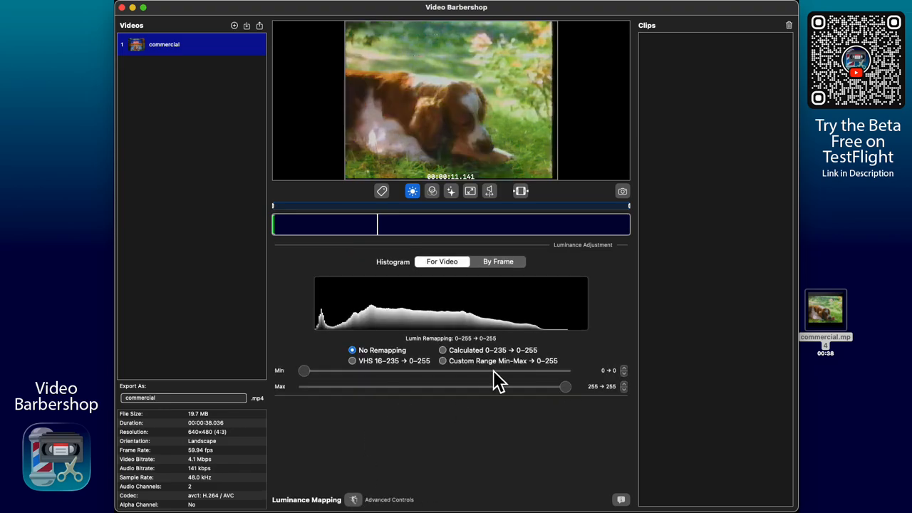
{"action": "left_click", "coordinate": [479, 362]}
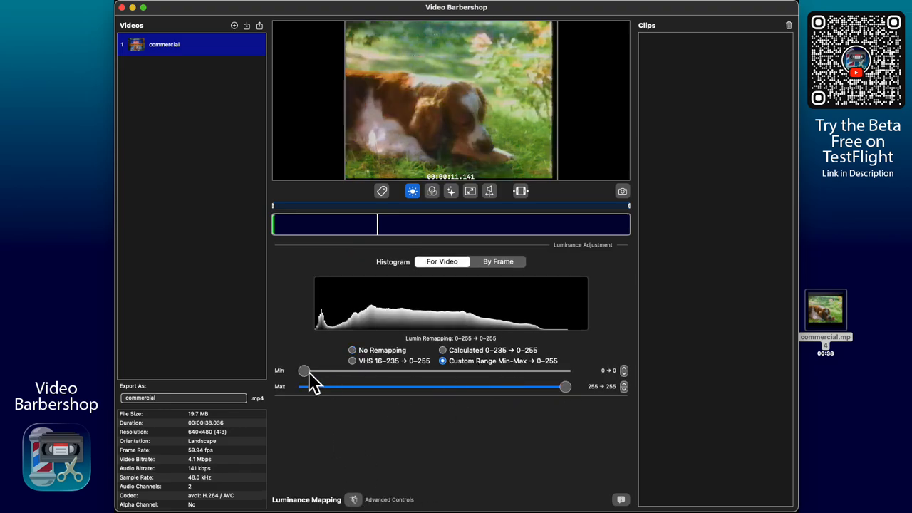
{"action": "left_click_drag", "start_coordinate": [304, 372], "coordinate": [320, 371]}
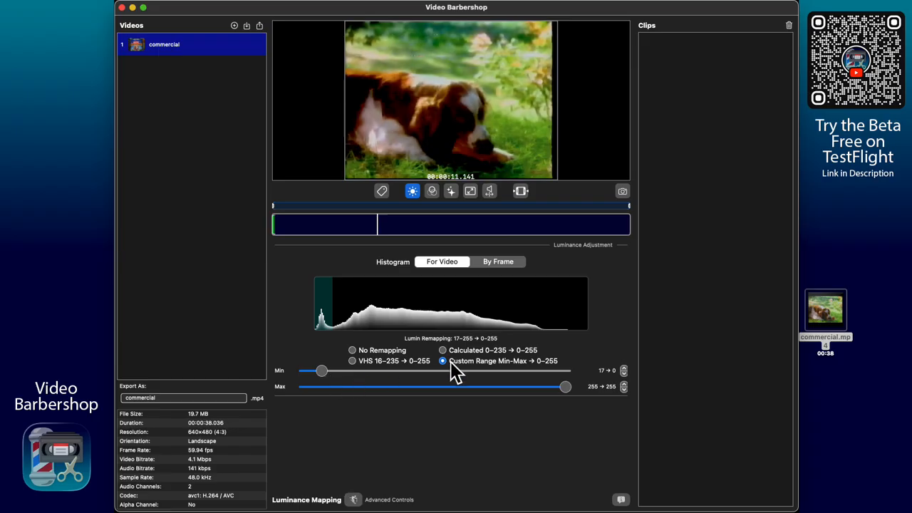
{"action": "left_click", "coordinate": [353, 499]}
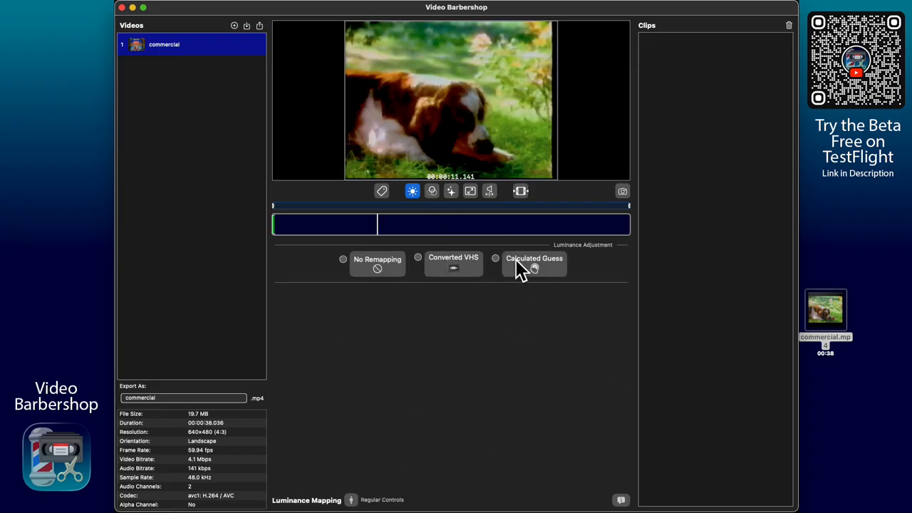
{"action": "left_click", "coordinate": [353, 499]}
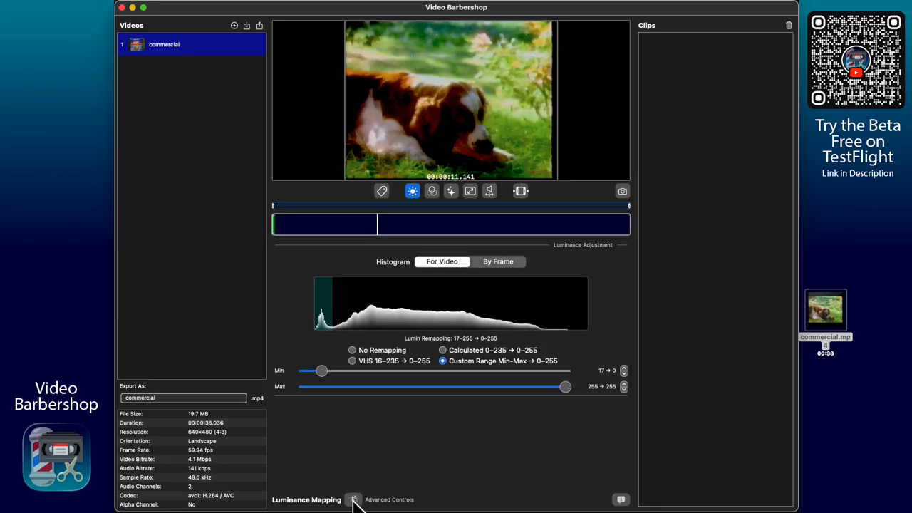
{"action": "left_click", "coordinate": [354, 500]}
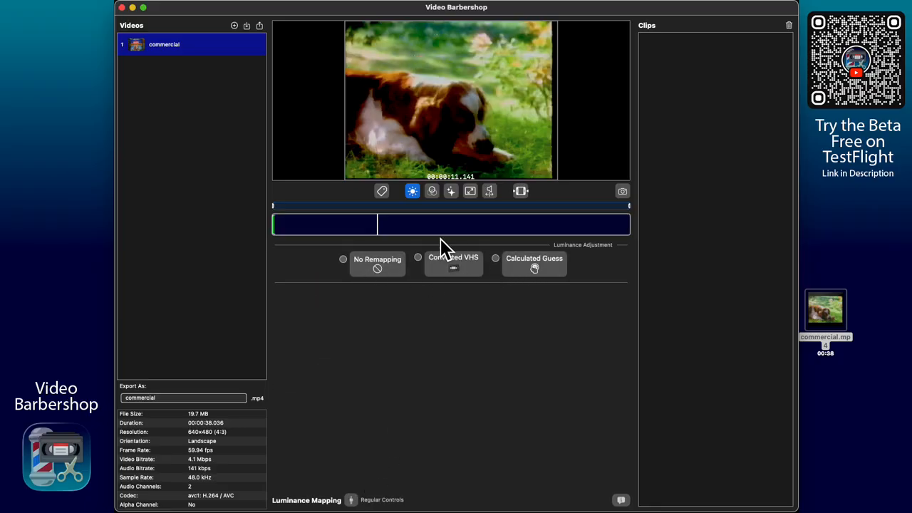
{"action": "left_click", "coordinate": [432, 191]}
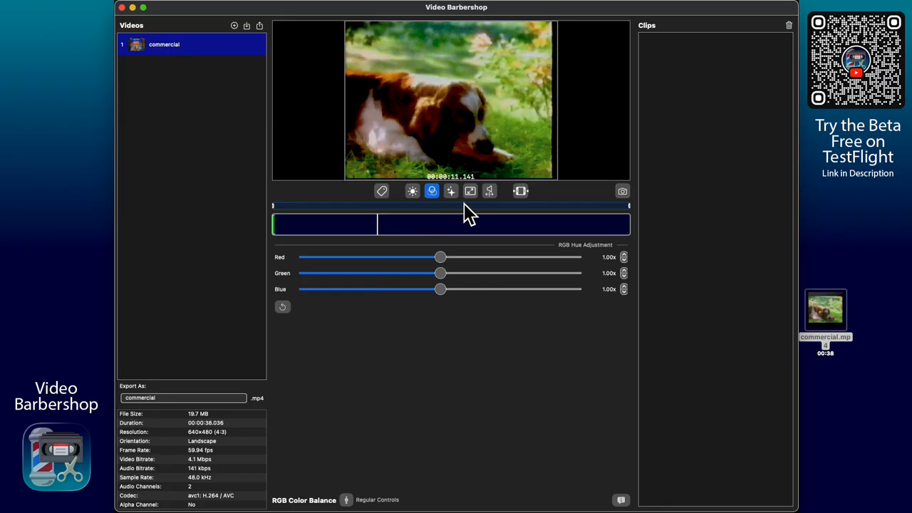
{"action": "left_click", "coordinate": [346, 500]}
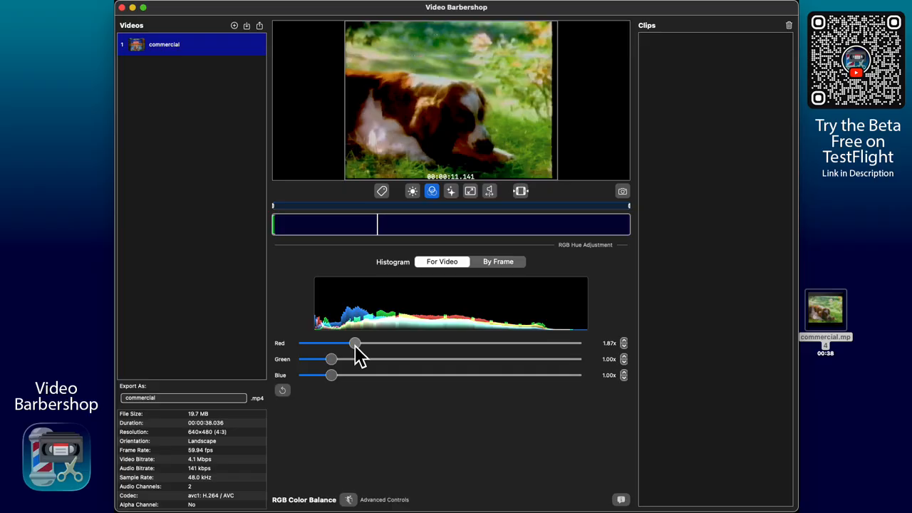
{"action": "left_click_drag", "start_coordinate": [354, 346], "coordinate": [320, 347]}
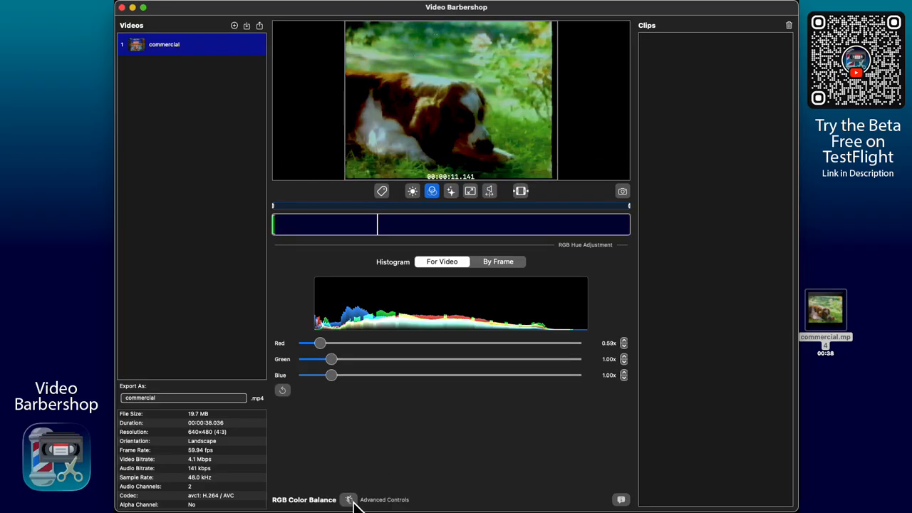
{"action": "left_click", "coordinate": [349, 499]}
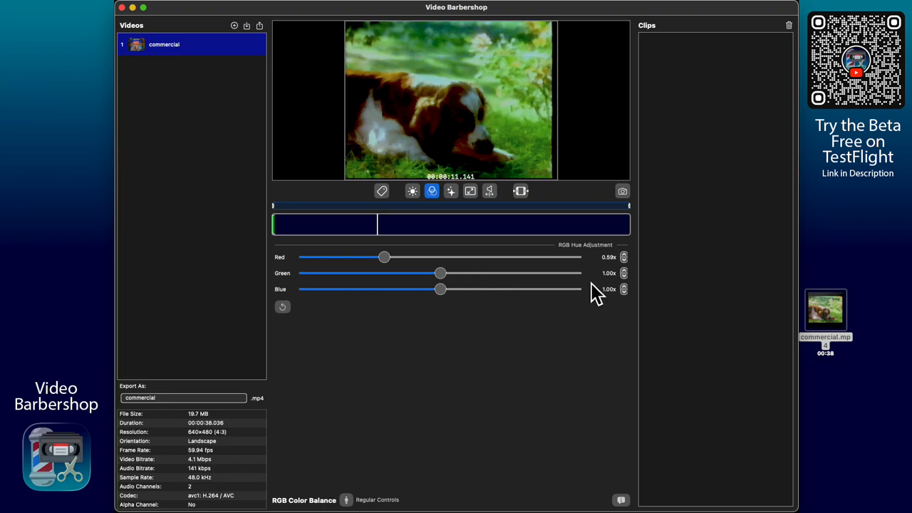
{"action": "left_click", "coordinate": [347, 500]}
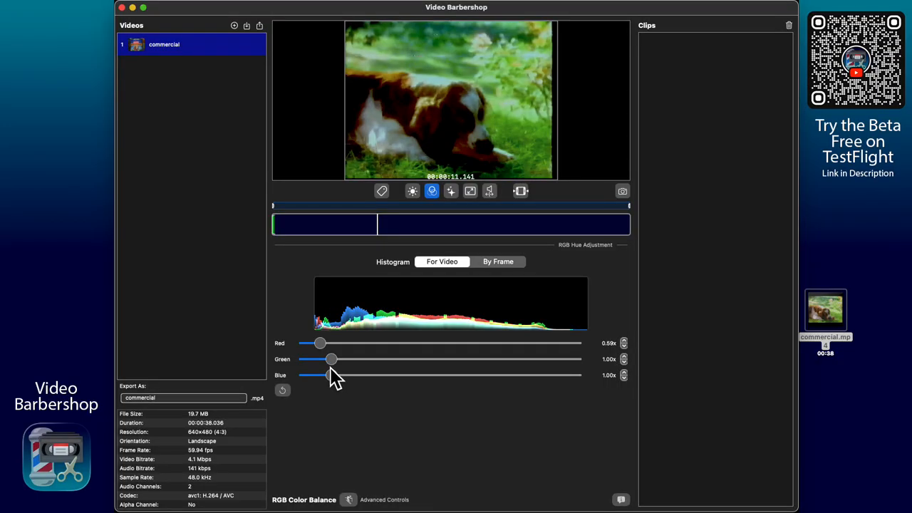
{"action": "left_click_drag", "start_coordinate": [333, 360], "coordinate": [612, 372]}
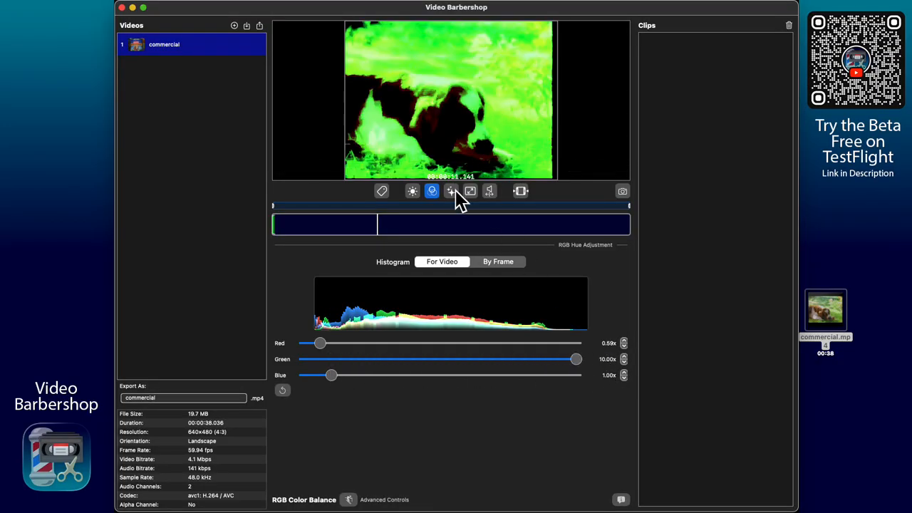
{"action": "left_click", "coordinate": [348, 500]}
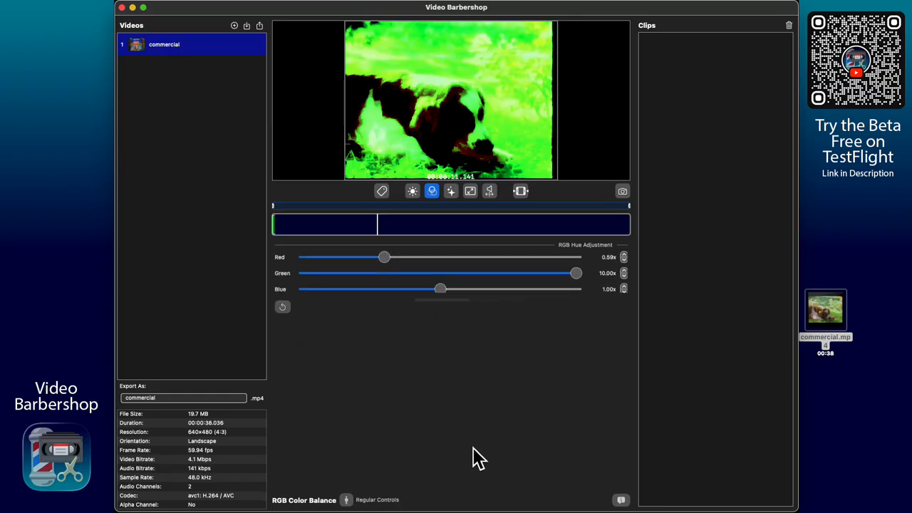
{"action": "left_click_drag", "start_coordinate": [574, 276], "coordinate": [568, 277]}
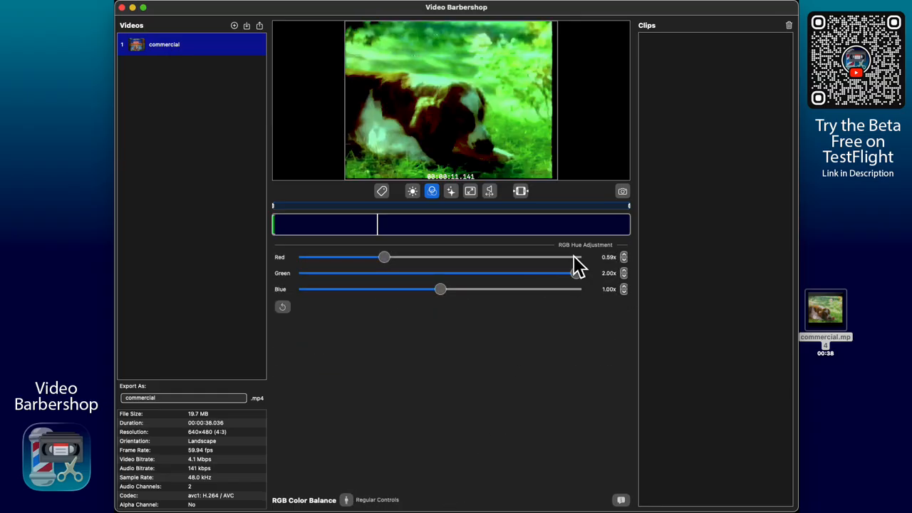
{"action": "left_click_drag", "start_coordinate": [577, 275], "coordinate": [376, 283]}
{"action": "left_click_drag", "start_coordinate": [443, 291], "coordinate": [402, 292]}
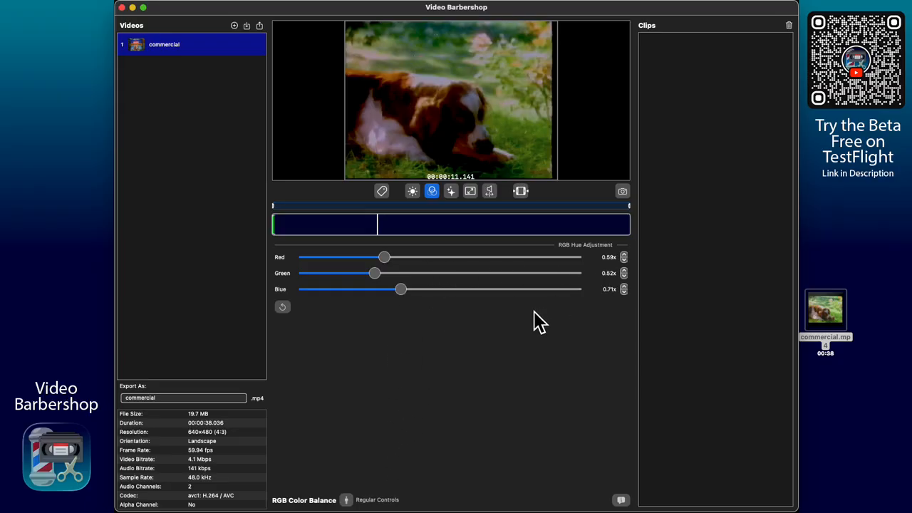
{"action": "left_click_drag", "start_coordinate": [387, 258], "coordinate": [542, 278]}
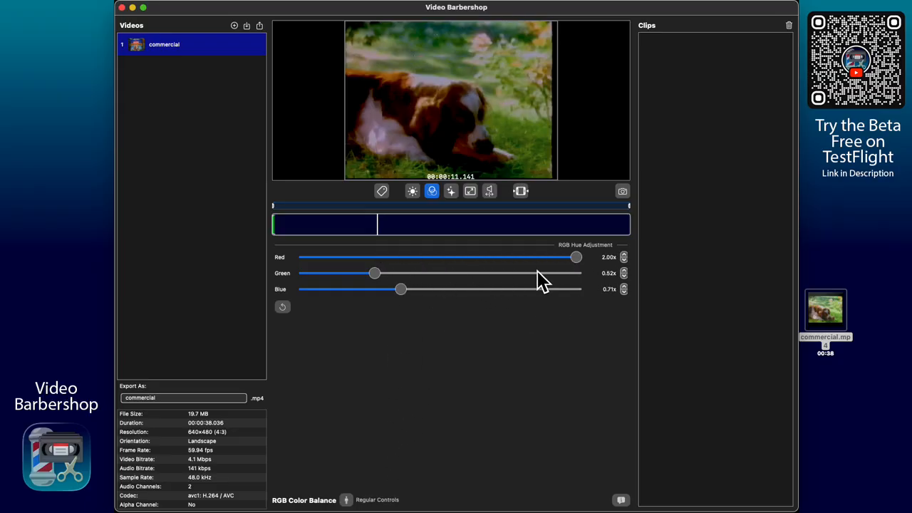
{"action": "left_click_drag", "start_coordinate": [464, 273], "coordinate": [634, 277]}
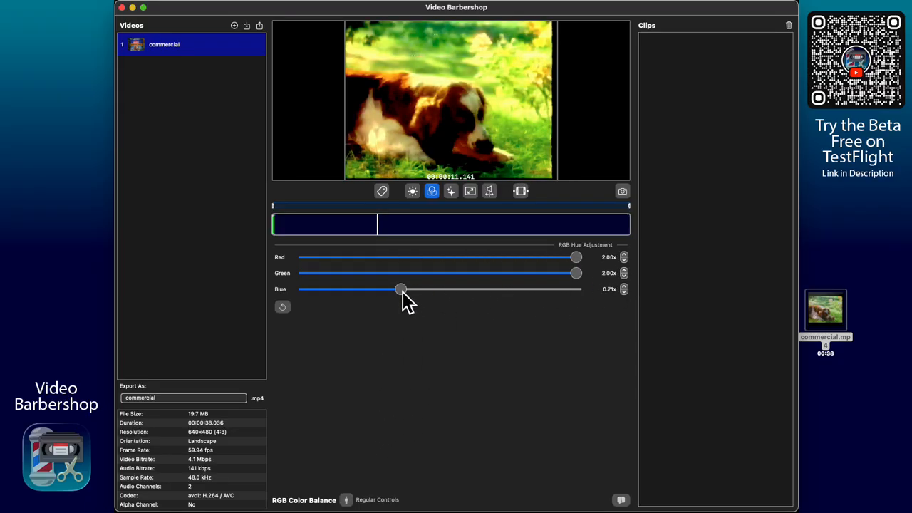
{"action": "left_click_drag", "start_coordinate": [403, 289], "coordinate": [611, 308]}
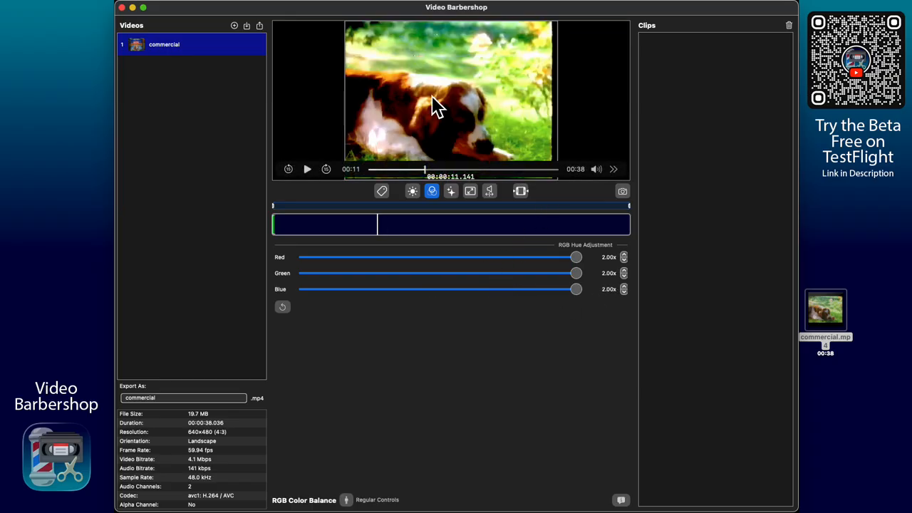
{"action": "left_click", "coordinate": [283, 307]}
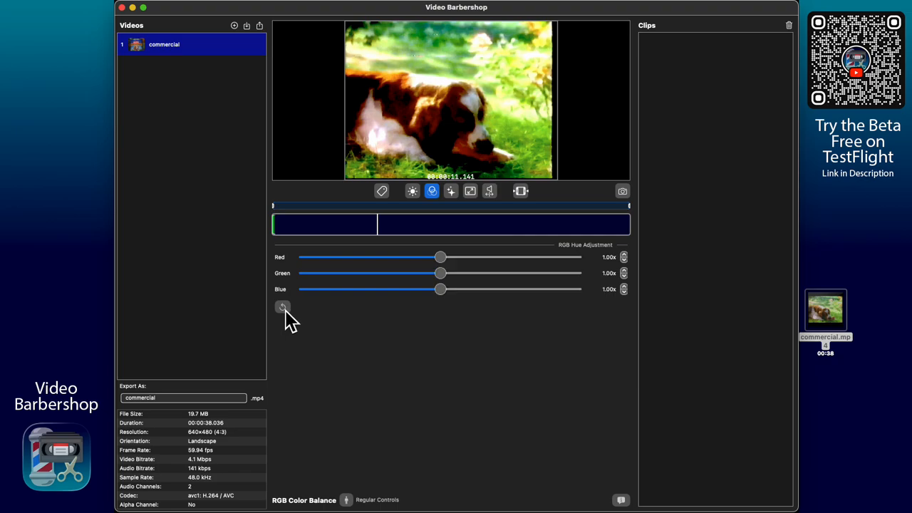
- Check brightness and contrast, then open Video Transform and shrink the picture's Scale
{"action": "left_click", "coordinate": [455, 191]}
{"action": "left_click", "coordinate": [360, 499]}
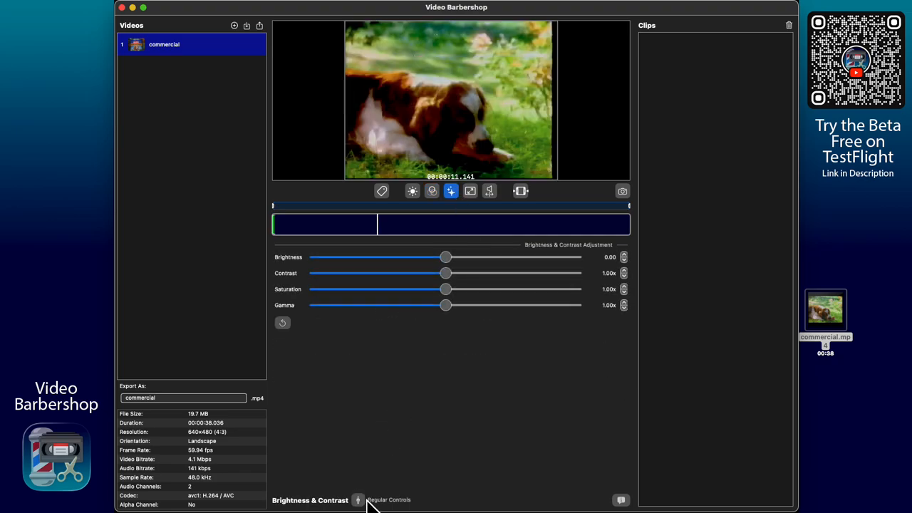
{"action": "left_click", "coordinate": [470, 191]}
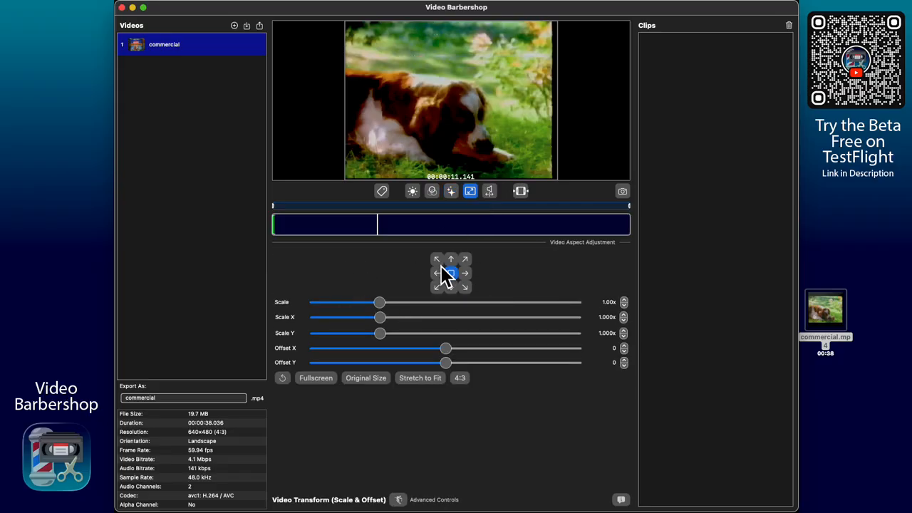
{"action": "mouse_move", "coordinate": [461, 128]}
{"action": "left_click", "coordinate": [399, 499]}
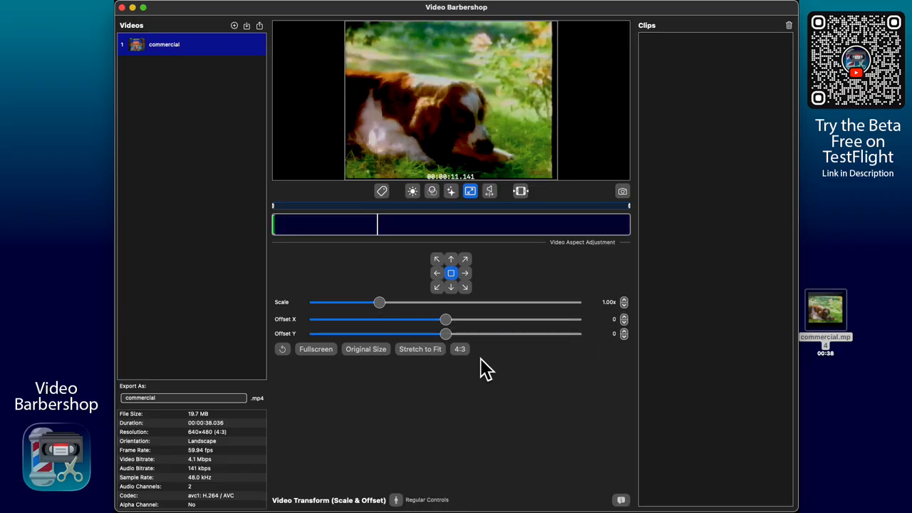
{"action": "left_click_drag", "start_coordinate": [381, 308], "coordinate": [345, 312]}
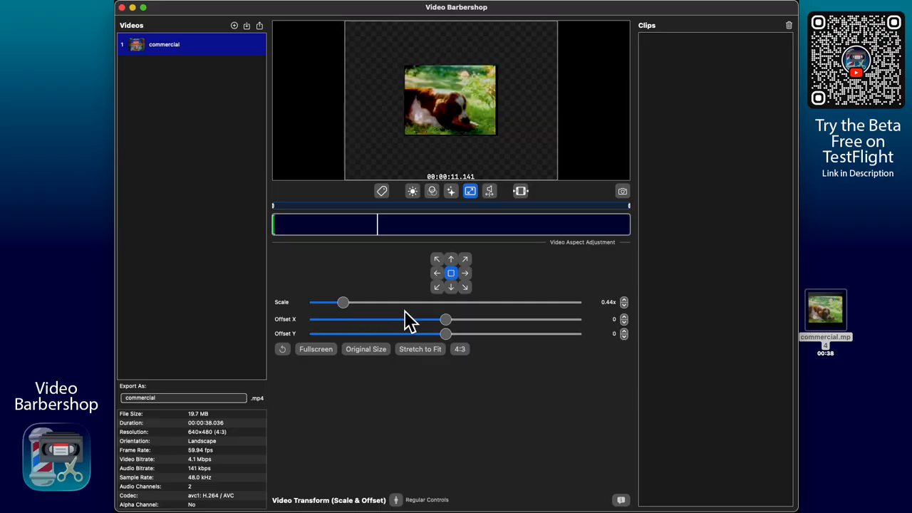
- Try separate Scale X 0.875x and Scale Y, then reset and scale uniformly to 0.81x
{"action": "left_click", "coordinate": [396, 500]}
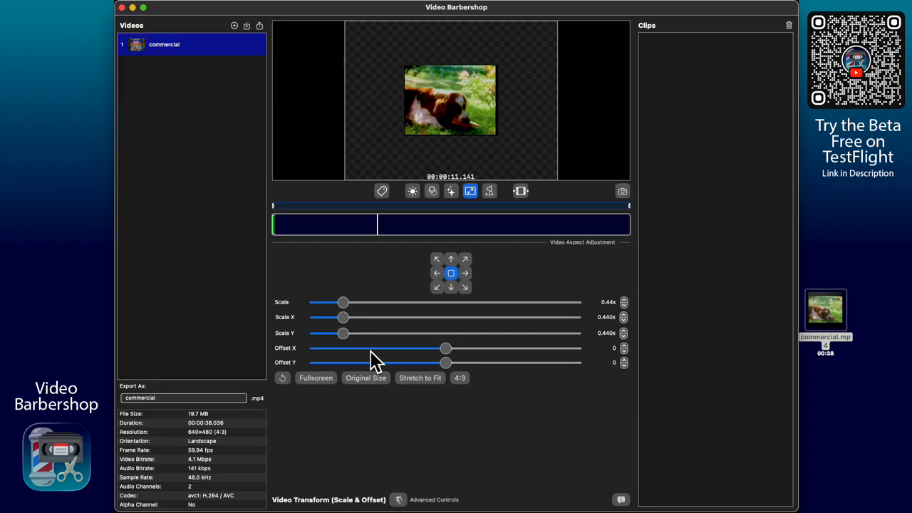
{"action": "left_click", "coordinate": [368, 318]}
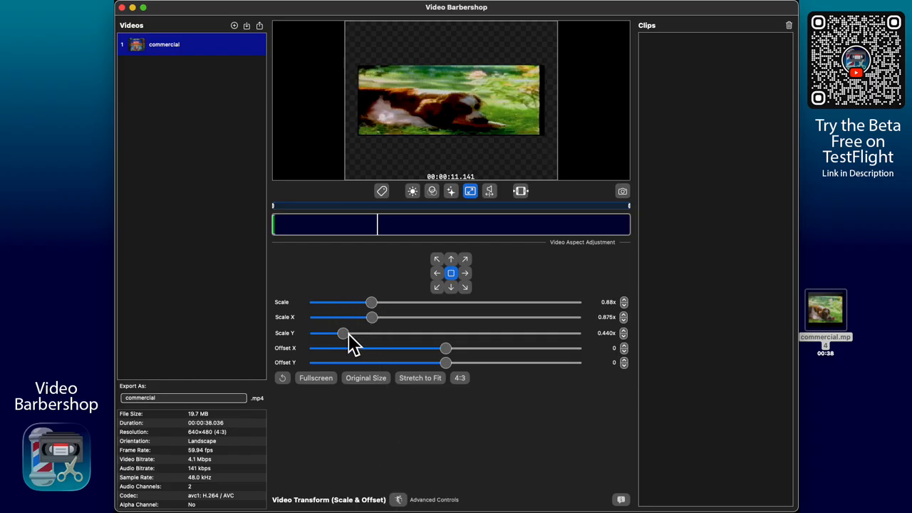
{"action": "left_click_drag", "start_coordinate": [348, 336], "coordinate": [416, 340]}
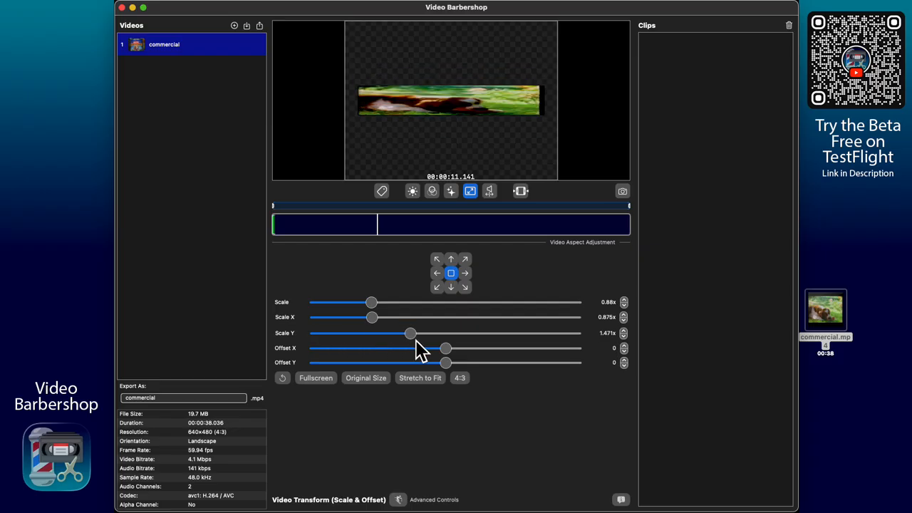
{"action": "left_click", "coordinate": [284, 378]}
{"action": "mouse_move", "coordinate": [380, 302]}
{"action": "left_mouse_down"}
{"action": "mouse_move", "coordinate": [407, 306]}
{"action": "mouse_move", "coordinate": [354, 307]}
{"action": "mouse_move", "coordinate": [367, 308]}
{"action": "left_mouse_up"}
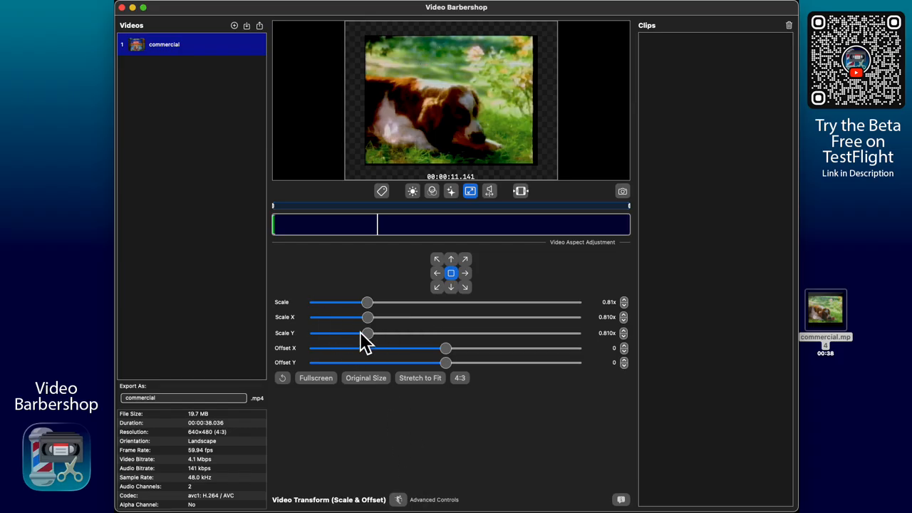
{"action": "left_click", "coordinate": [399, 500]}
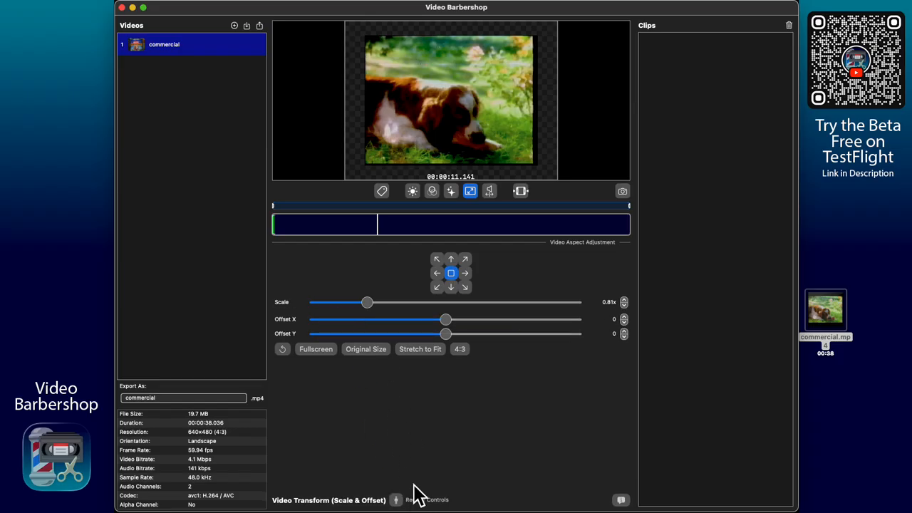
- Mark clip 1 from about 14 to 19 seconds with i and o, and select it
{"action": "left_click", "coordinate": [406, 226]}
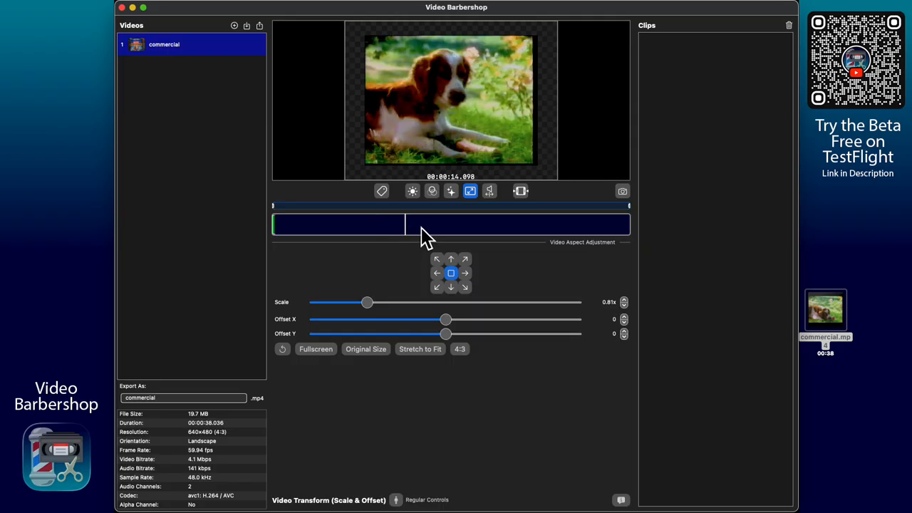
{"action": "key", "text": "i"}
{"action": "left_click", "coordinate": [456, 229]}
{"action": "key", "text": "o"}
{"action": "left_click", "coordinate": [443, 228]}
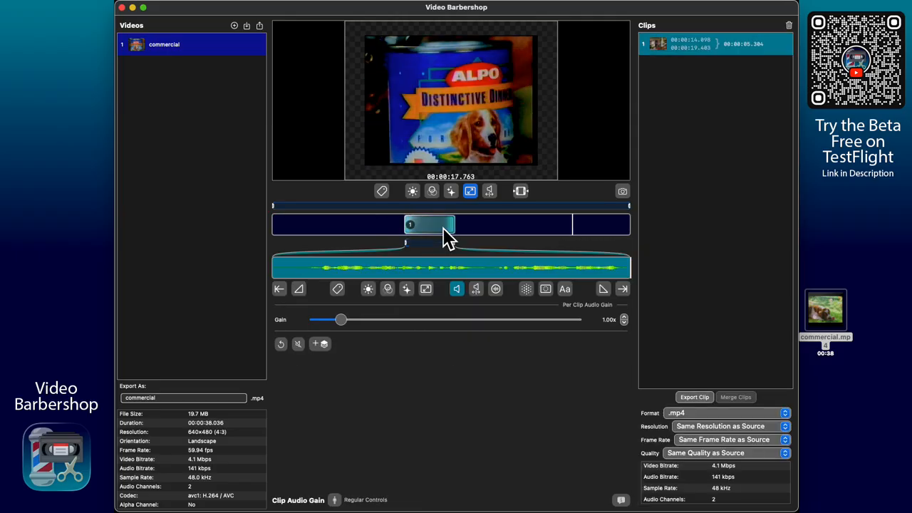
- Turn on Override Video Aspect for clip 1, keeping it at 0.81x scale and centred
{"action": "left_click", "coordinate": [425, 290]}
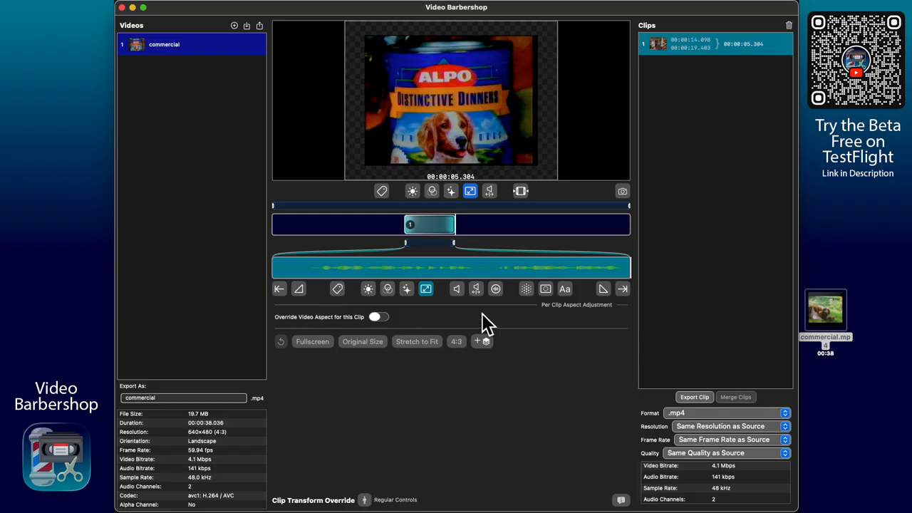
{"action": "left_click", "coordinate": [376, 318]}
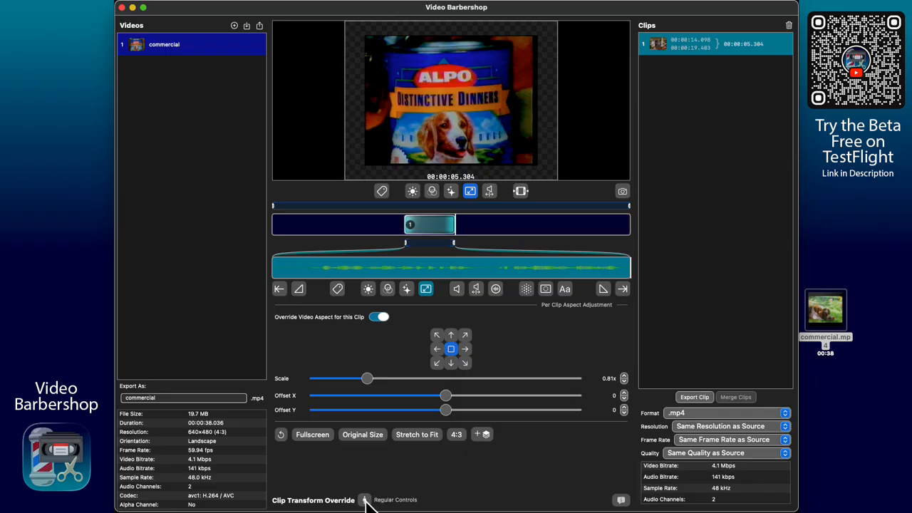
{"action": "left_click", "coordinate": [367, 500]}
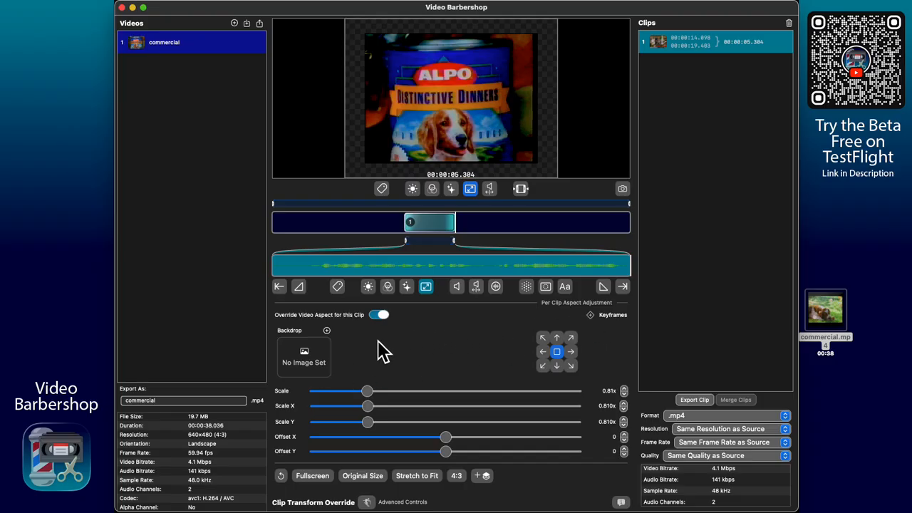
{"action": "left_click", "coordinate": [367, 502]}
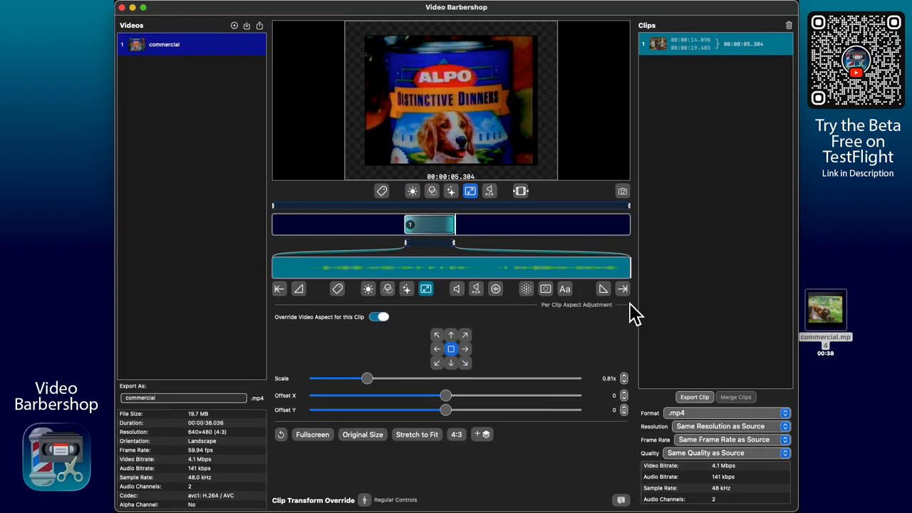
{"action": "left_click", "coordinate": [456, 288]}
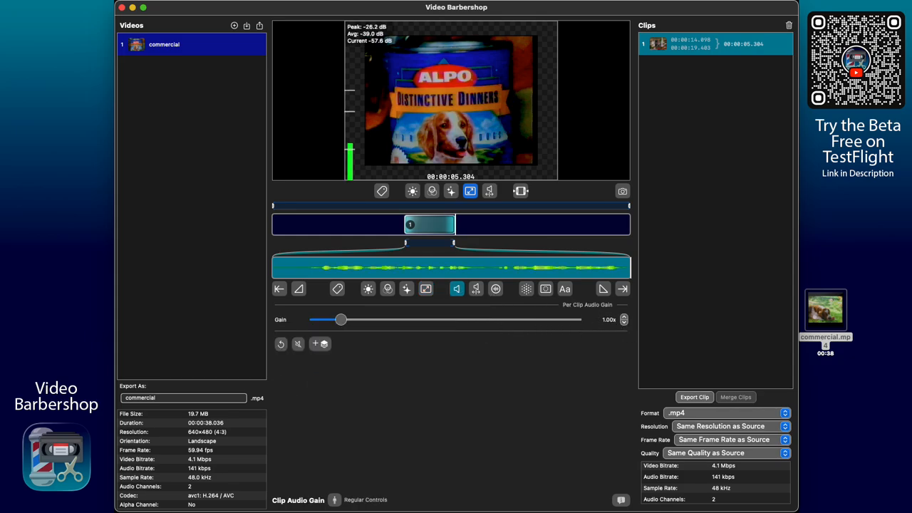
- Switch clip 1's Audio Gain to Advanced Controls so the Keyframes row appears, Gain 1.00x
{"action": "left_click", "coordinate": [334, 500]}
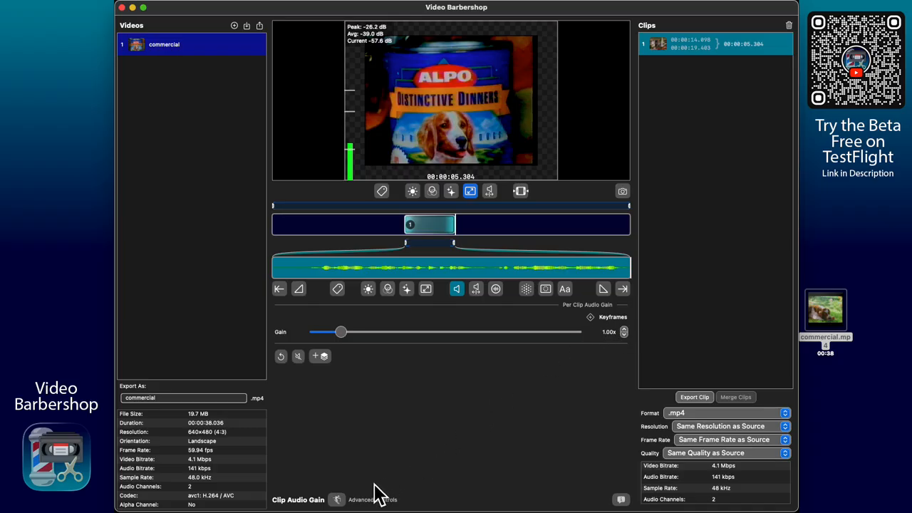
{"action": "left_click", "coordinate": [334, 500]}
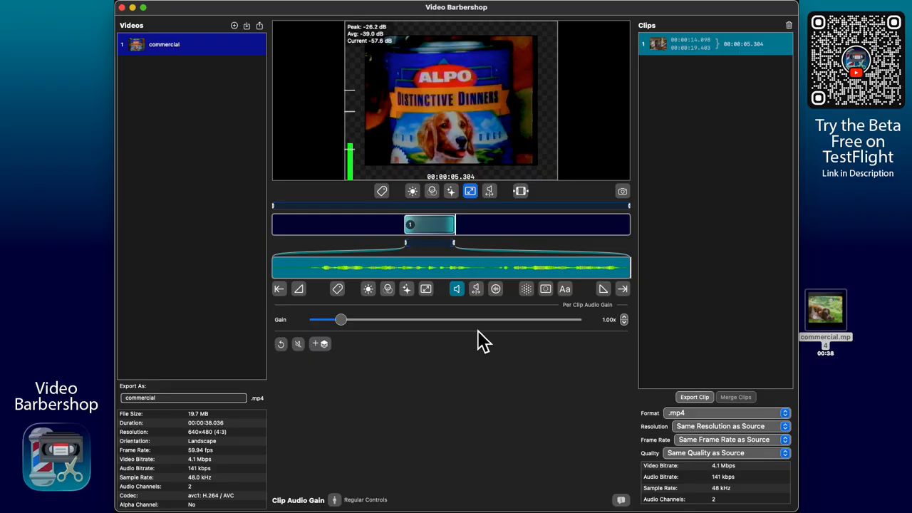
{"action": "mouse_move", "coordinate": [436, 136]}
{"action": "left_click", "coordinate": [343, 500]}
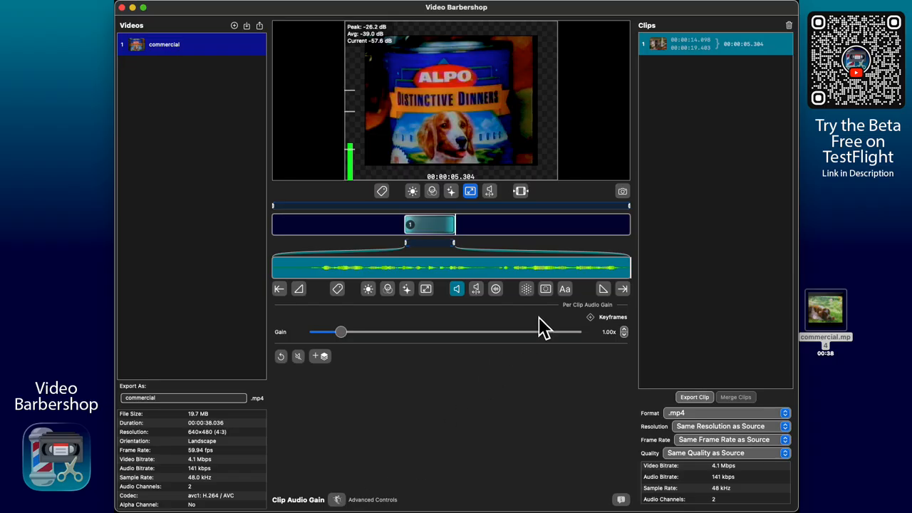
- Show separate Scale X/Y sliders, then open clip 1's transform override at 0.81x
{"action": "left_click", "coordinate": [470, 192]}
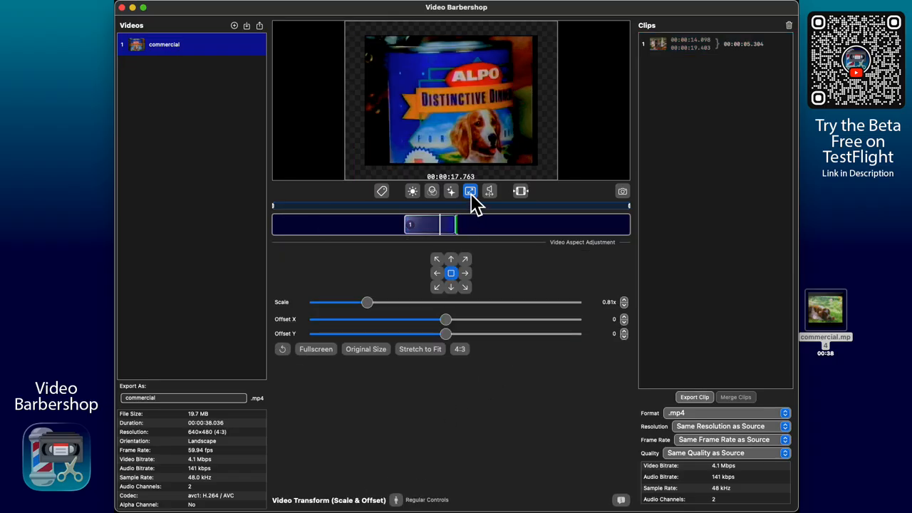
{"action": "left_click", "coordinate": [396, 500]}
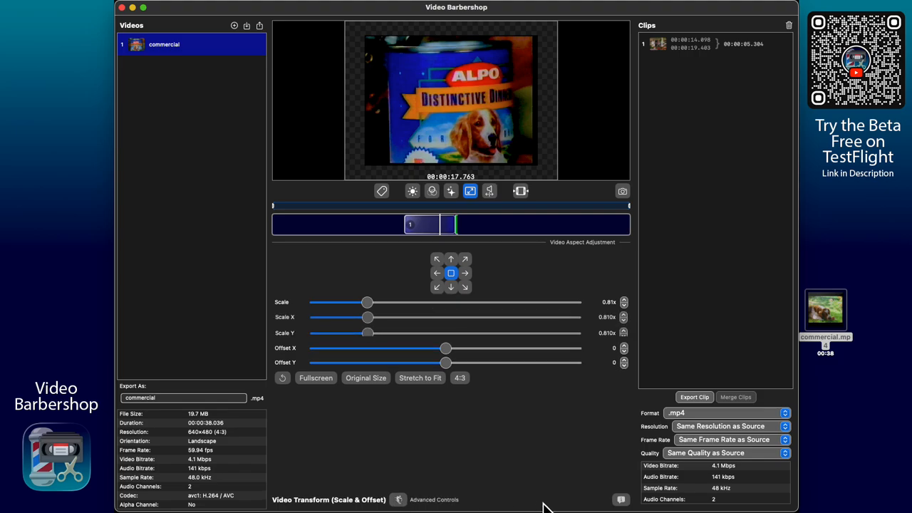
{"action": "left_click", "coordinate": [430, 227]}
{"action": "left_click", "coordinate": [430, 228]}
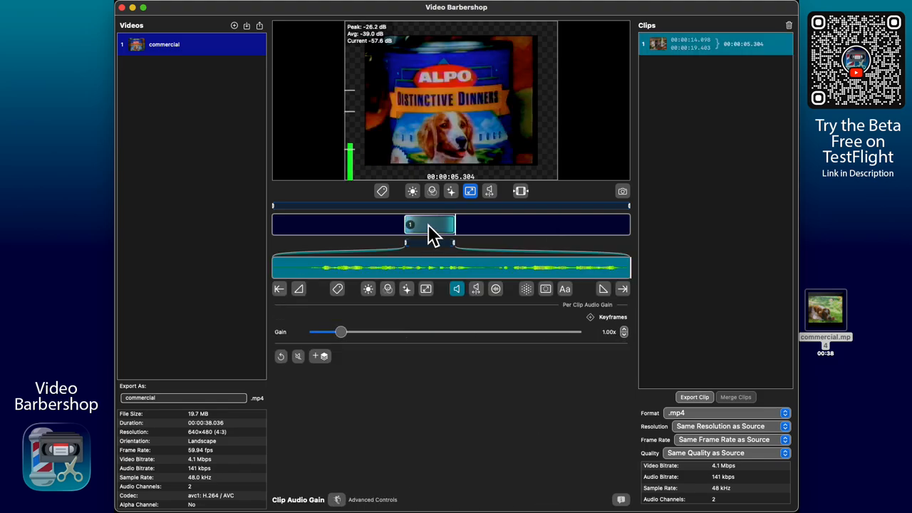
{"action": "left_click", "coordinate": [426, 286]}
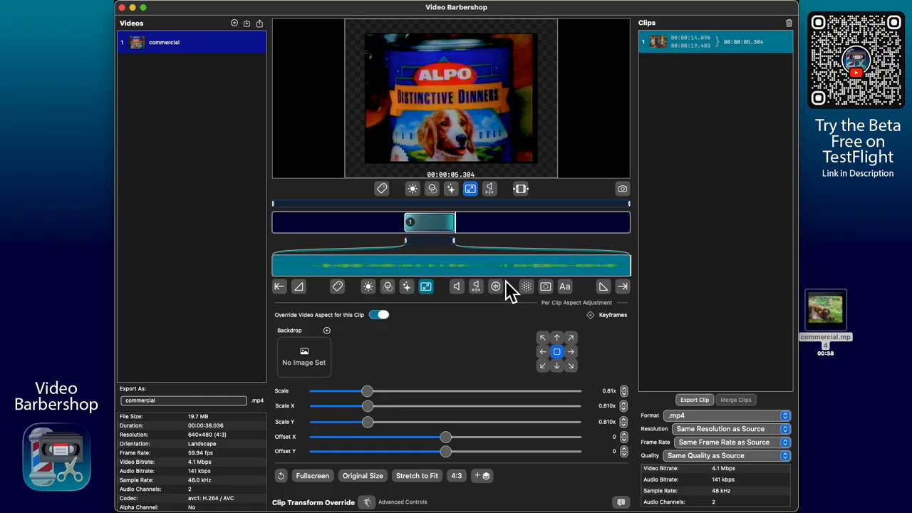
- Return clip 1's Audio Gain to Regular Controls, then bring up its Text Overlay settings
{"action": "left_click", "coordinate": [456, 287]}
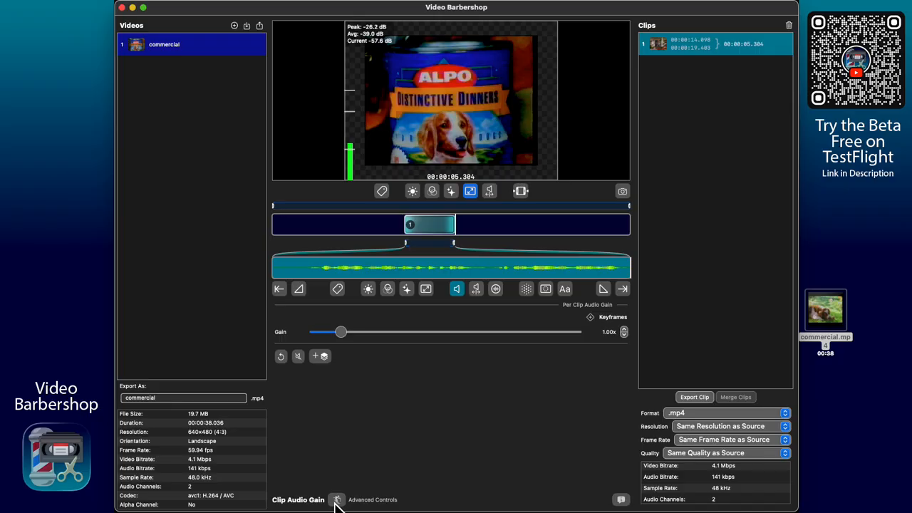
{"action": "left_click", "coordinate": [336, 500]}
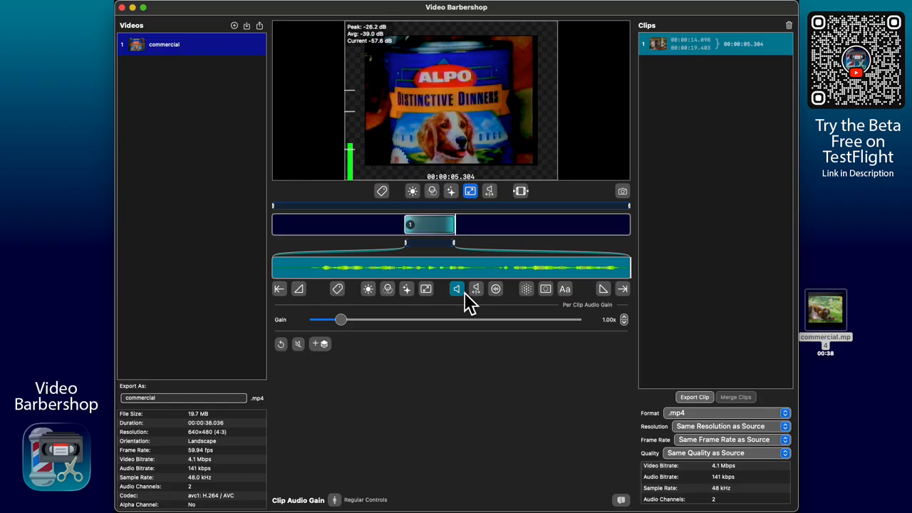
{"action": "left_click", "coordinate": [572, 289]}
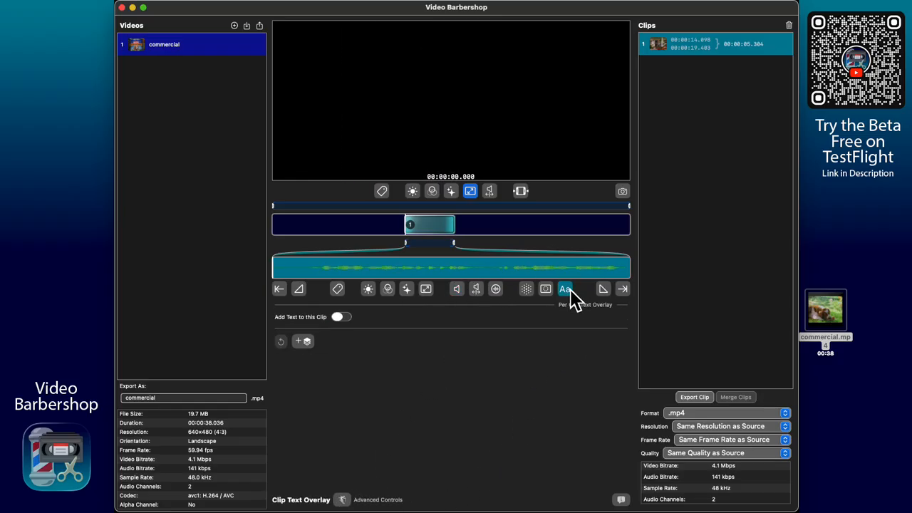
{"action": "left_click", "coordinate": [343, 318]}
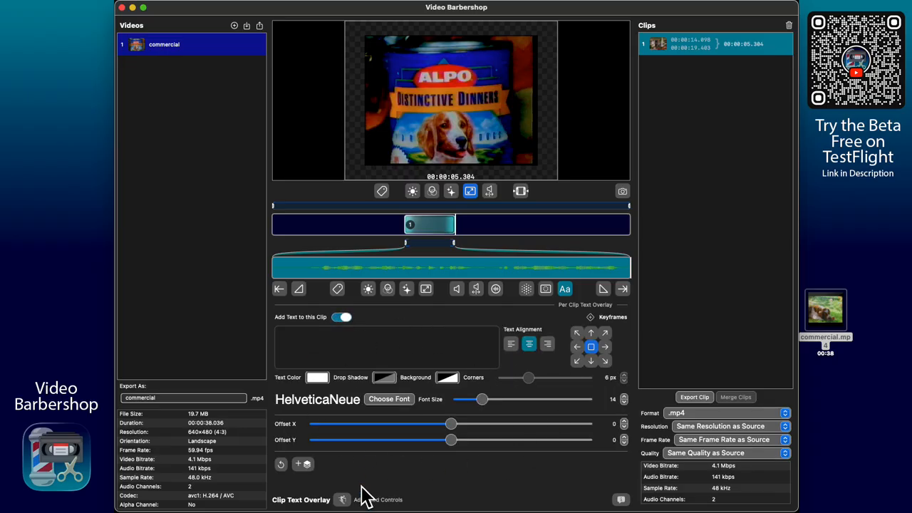
{"action": "left_click", "coordinate": [343, 500]}
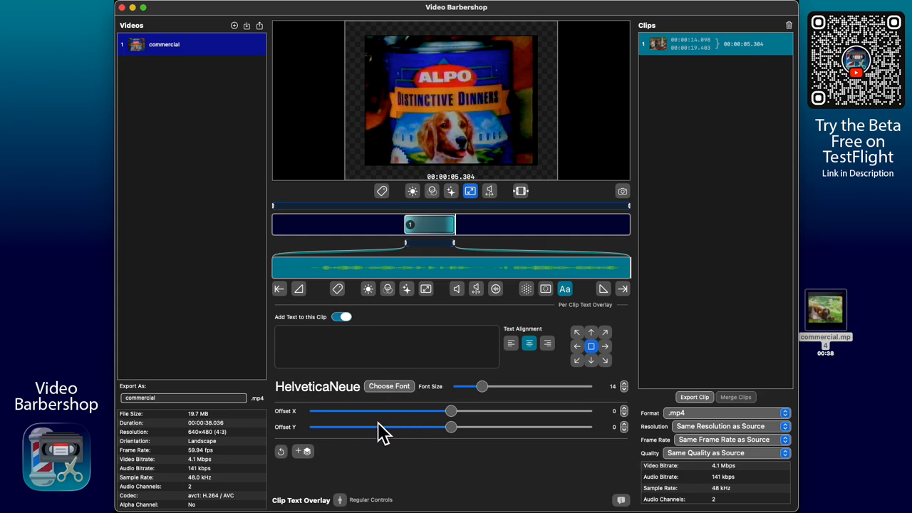
{"action": "left_click", "coordinate": [341, 499]}
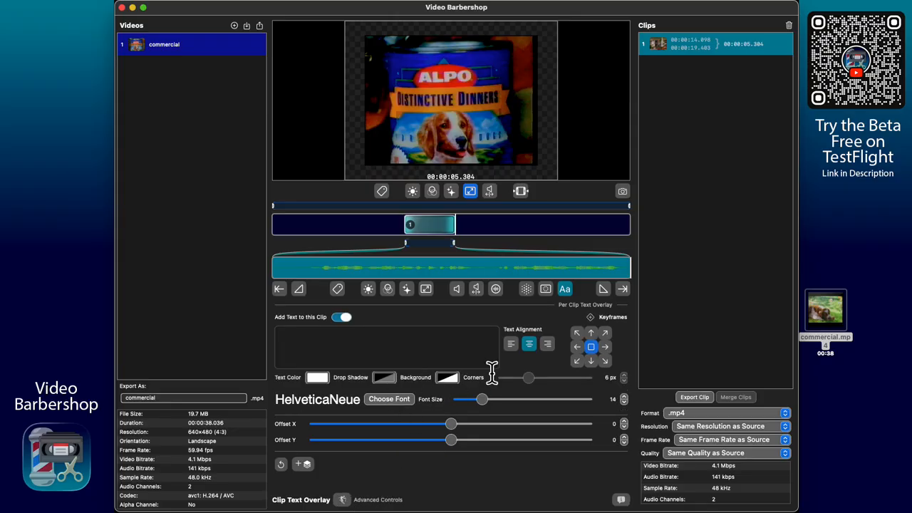
{"action": "left_click", "coordinate": [345, 318]}
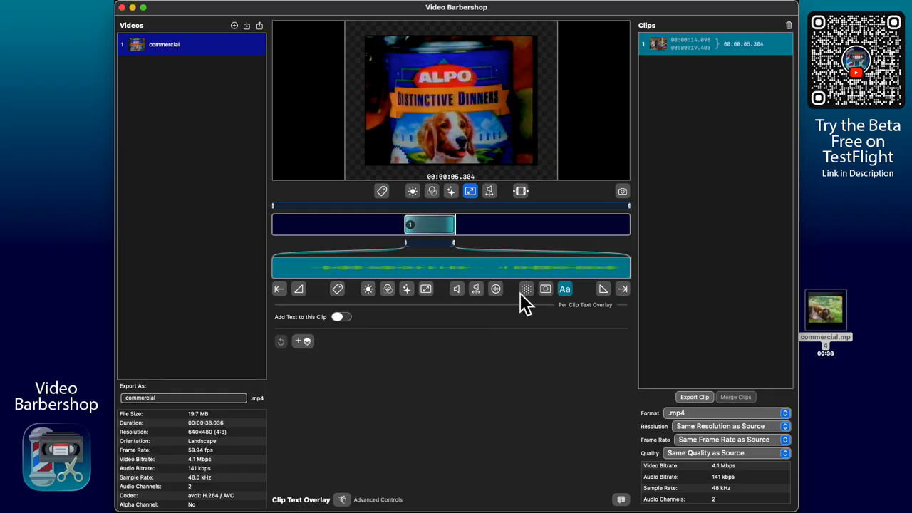
- Enable clip 1's brightness and contrast override at brightness 0.00, contrast, saturation, gamma 1.00x
{"action": "left_click", "coordinate": [406, 291]}
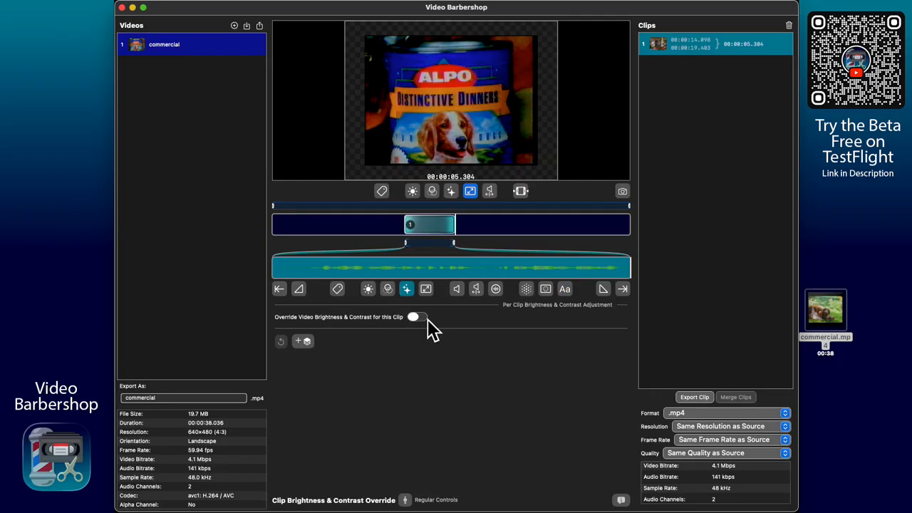
{"action": "left_click", "coordinate": [427, 318]}
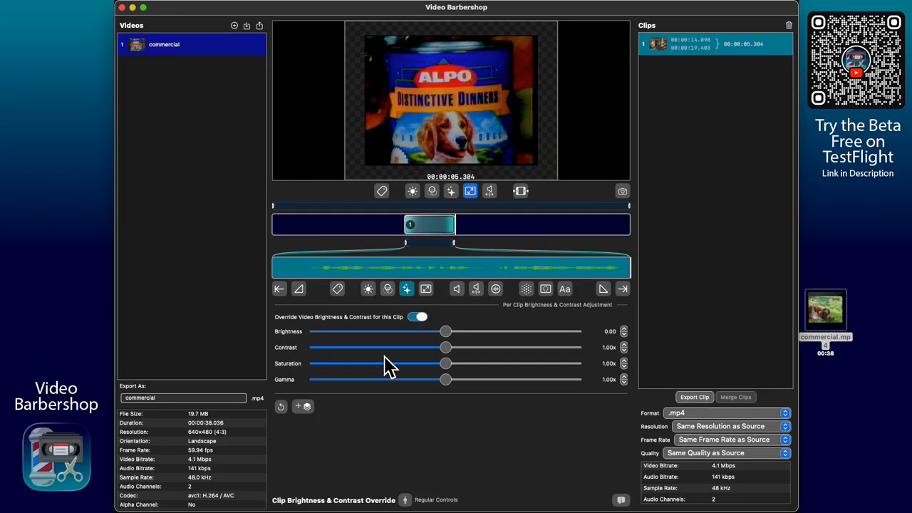
{"action": "left_click", "coordinate": [405, 500]}
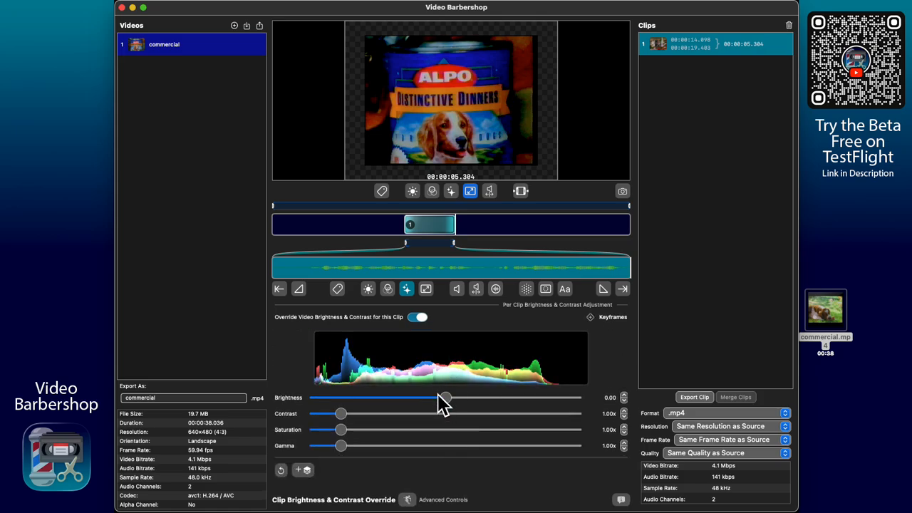
{"action": "left_click", "coordinate": [405, 499]}
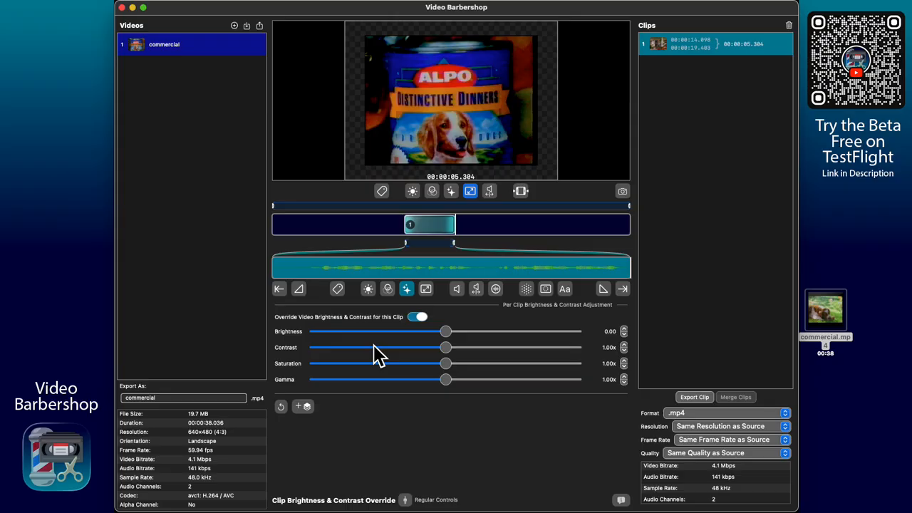
{"action": "left_click", "coordinate": [459, 289]}
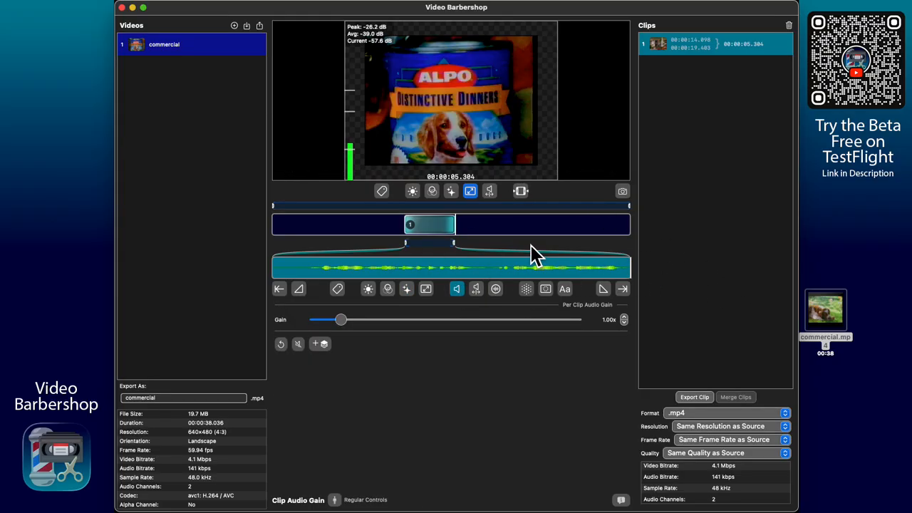
{"action": "mouse_move", "coordinate": [377, 132]}
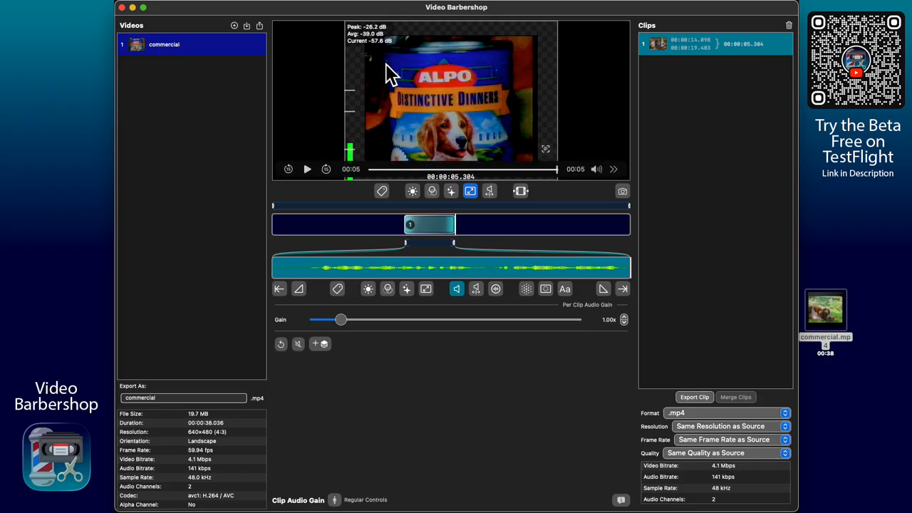
{"action": "left_click_drag", "start_coordinate": [446, 273], "coordinate": [528, 274]}
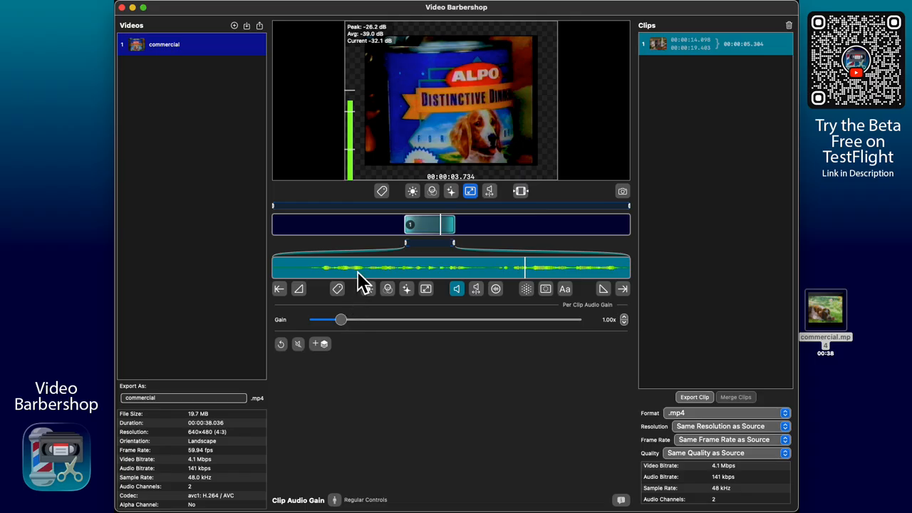
{"action": "mouse_move", "coordinate": [349, 150]}
{"action": "left_click_drag", "start_coordinate": [342, 322], "coordinate": [525, 337]}
{"action": "mouse_move", "coordinate": [368, 90]}
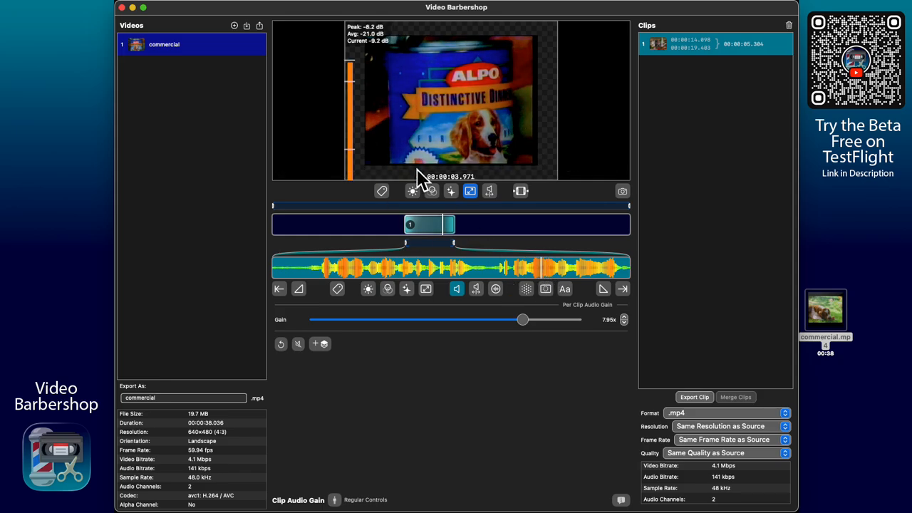
{"action": "left_click", "coordinate": [490, 269]}
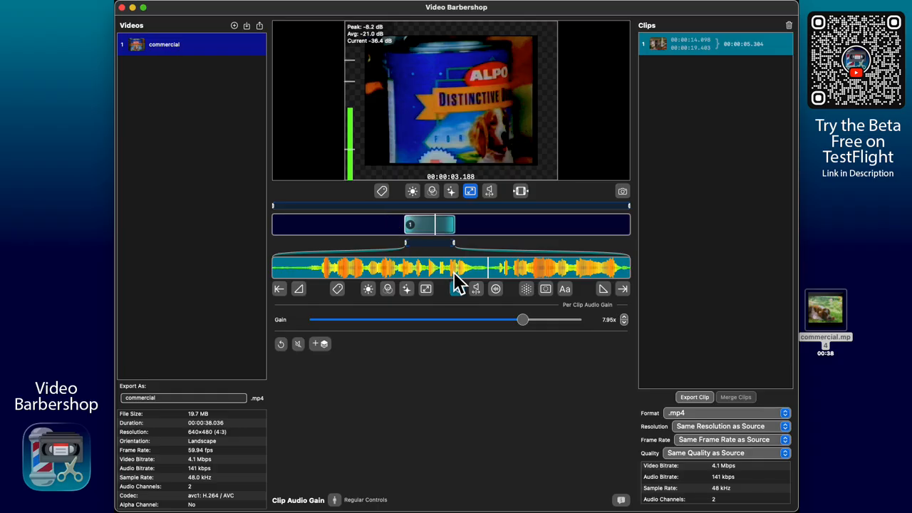
{"action": "left_click_drag", "start_coordinate": [409, 245], "coordinate": [443, 244]}
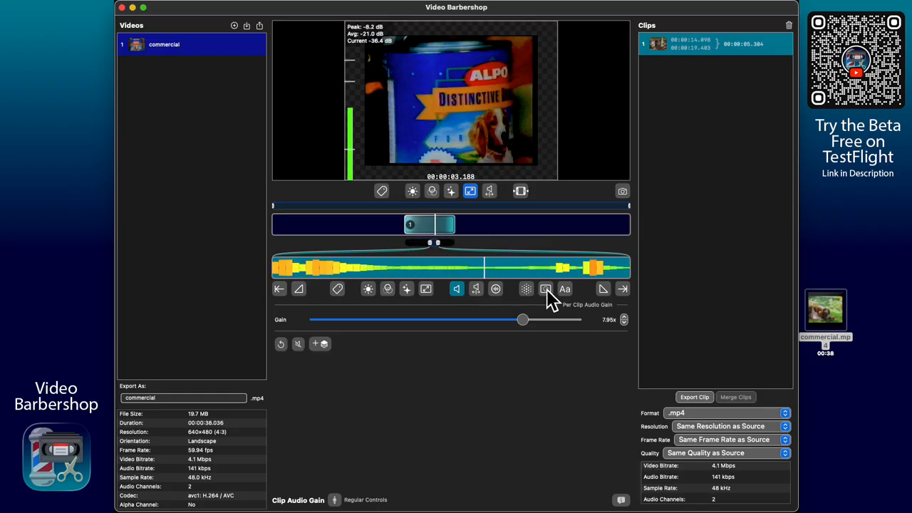
{"action": "left_click", "coordinate": [545, 271]}
{"action": "key", "text": "Right"}
{"action": "key", "text": "Right"}
{"action": "key", "text": "Right"}
{"action": "key", "text": "Right"}
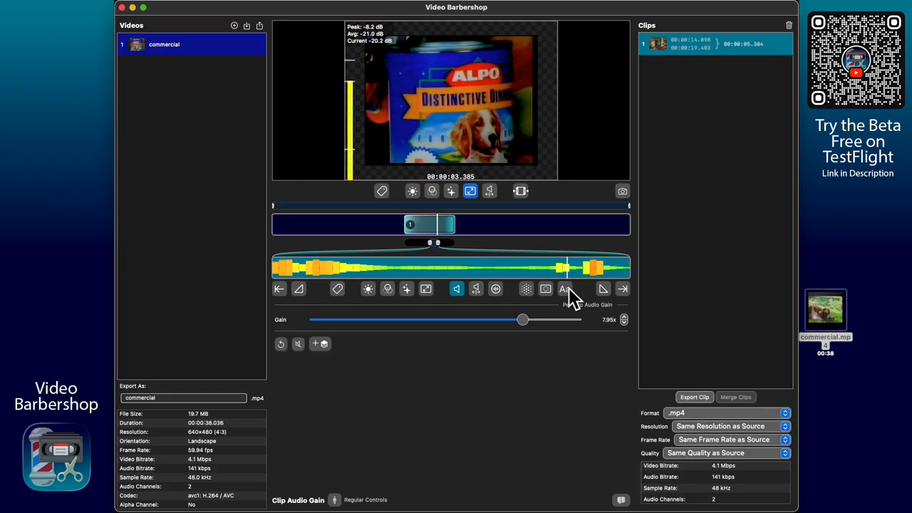
{"action": "key", "text": "Right"}
{"action": "key", "text": "Right"}
{"action": "key", "text": "Right"}
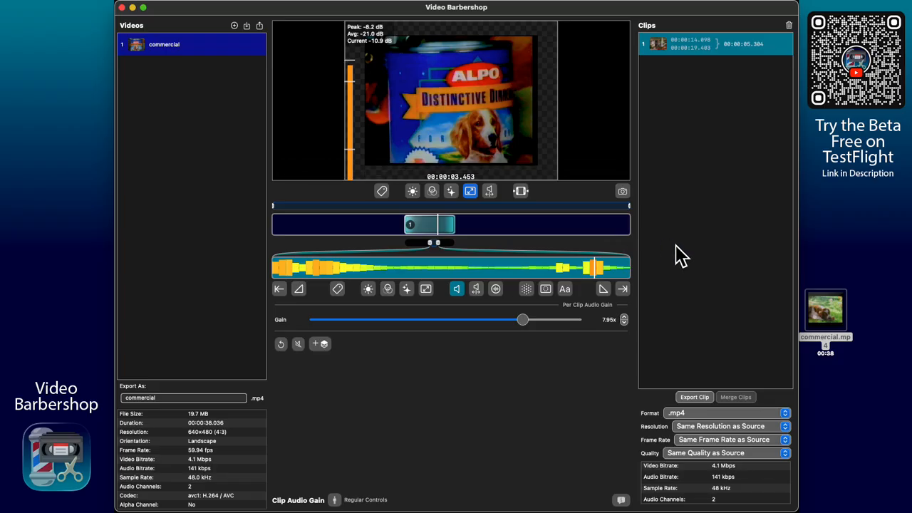
{"action": "left_click_drag", "start_coordinate": [485, 267], "coordinate": [489, 246]}
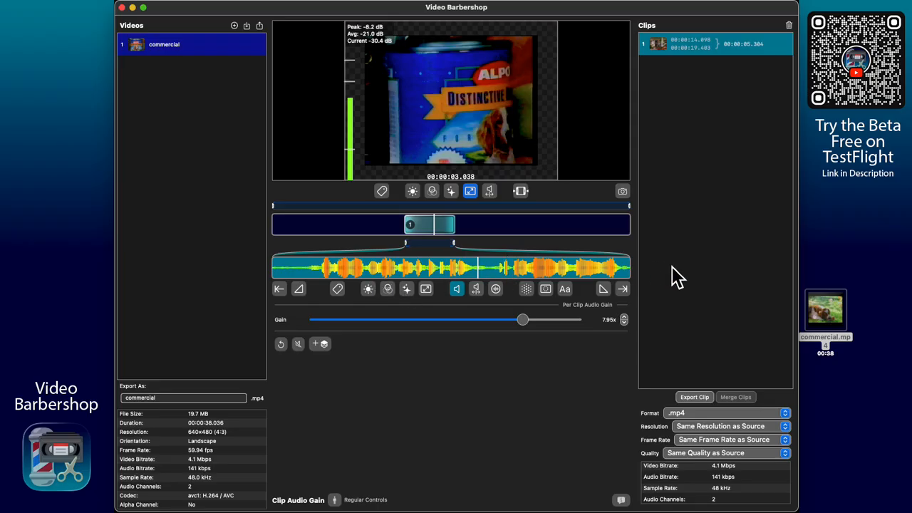
- Add 2hours.mp4 from the TEST folder to the Videos list
{"action": "left_click", "coordinate": [235, 27]}
{"action": "left_click", "coordinate": [506, 206]}
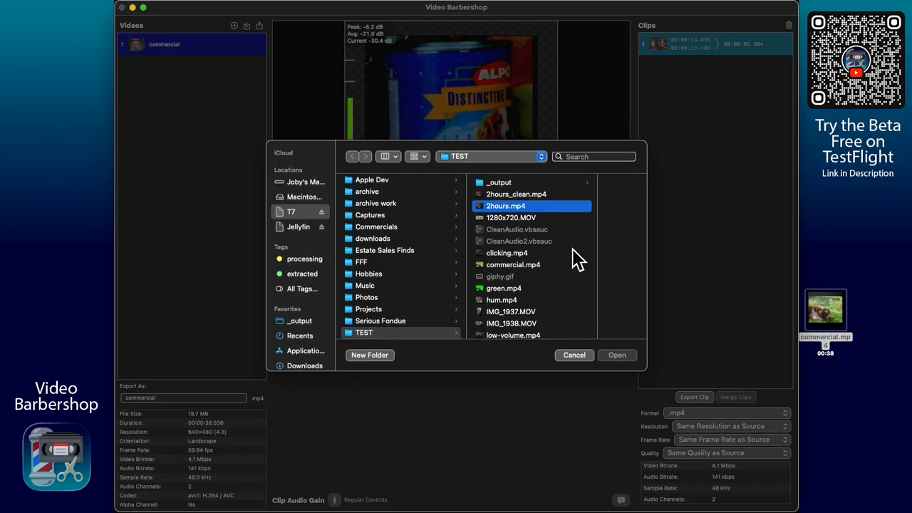
{"action": "left_click", "coordinate": [618, 355]}
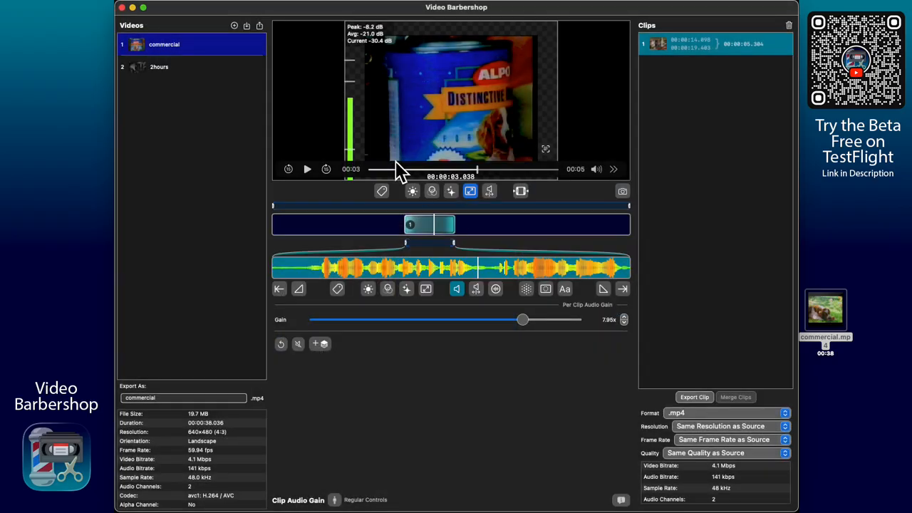
- Cut clip 1 of 2hours from 00:49:35 to 01:08:18 and select it
{"action": "left_click", "coordinate": [185, 68]}
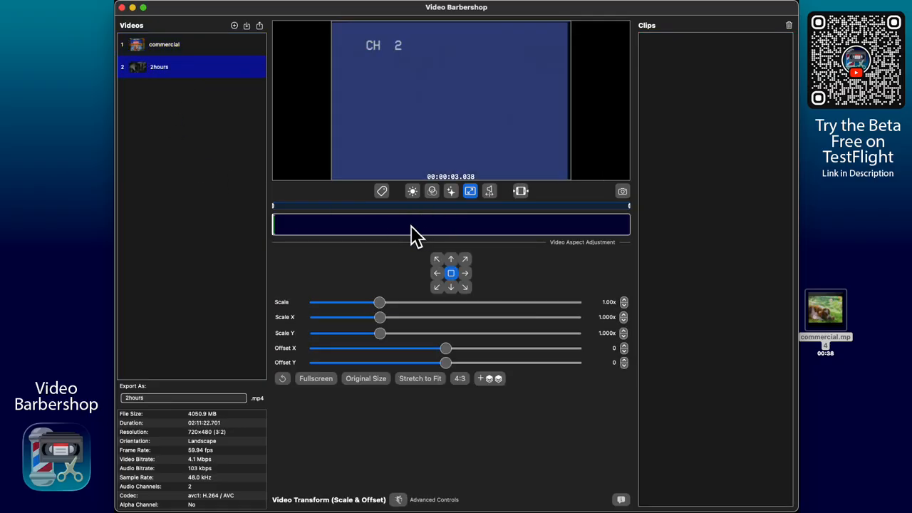
{"action": "left_click_drag", "start_coordinate": [411, 227], "coordinate": [459, 228]}
{"action": "left_click", "coordinate": [450, 227]}
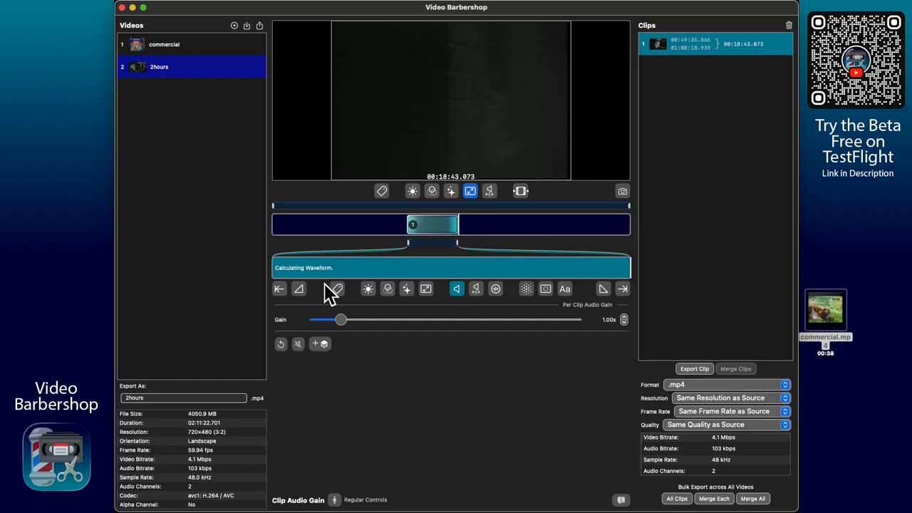
- Review 2hours clip 1's audio drift, video transform, audio effects and 1.00x gain panels, then deselect it
{"action": "left_click", "coordinate": [490, 194]}
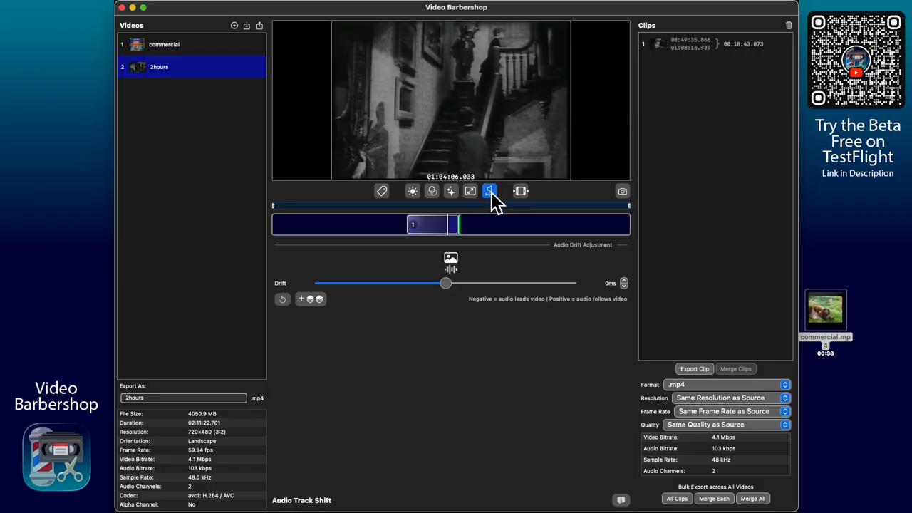
{"action": "left_click", "coordinate": [470, 192]}
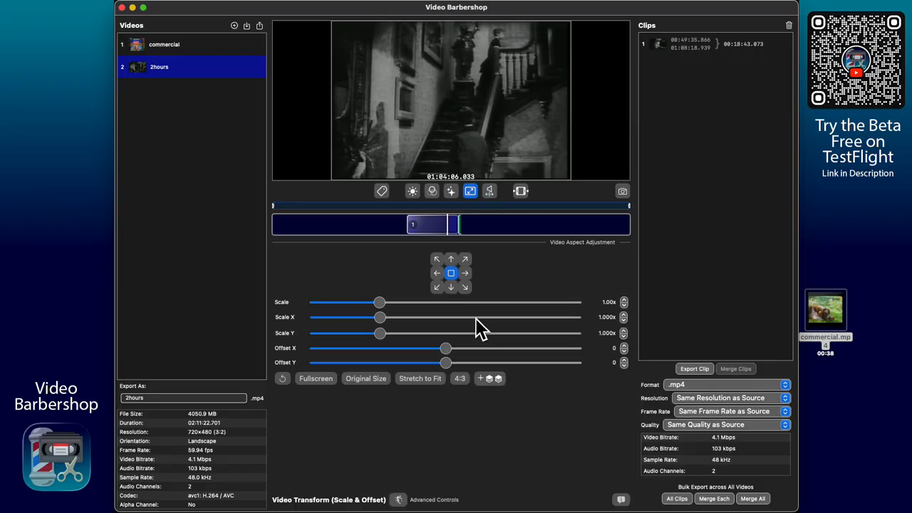
{"action": "left_click", "coordinate": [434, 230]}
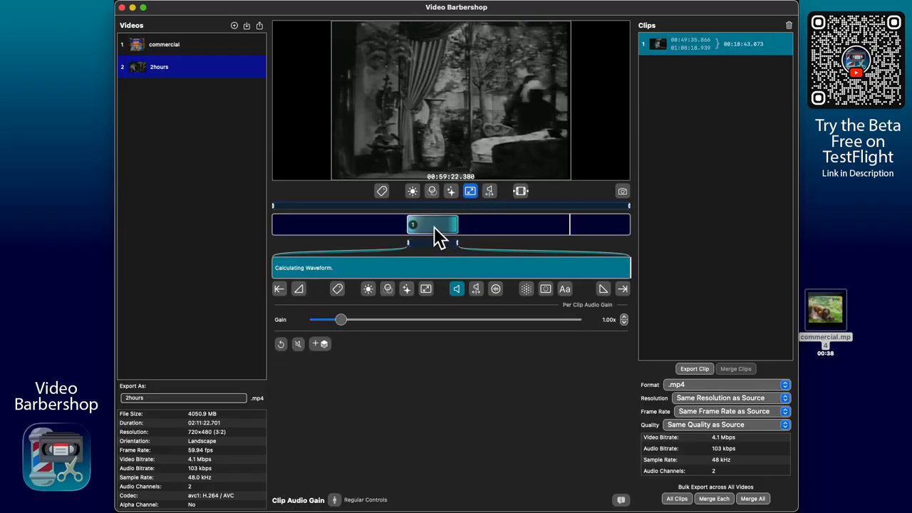
{"action": "left_click", "coordinate": [496, 290]}
{"action": "left_click", "coordinate": [477, 291]}
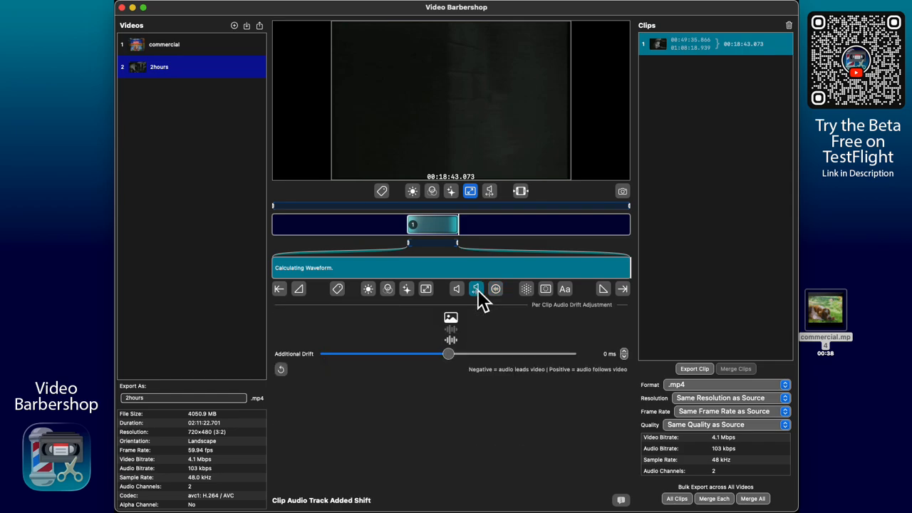
{"action": "left_click", "coordinate": [458, 292]}
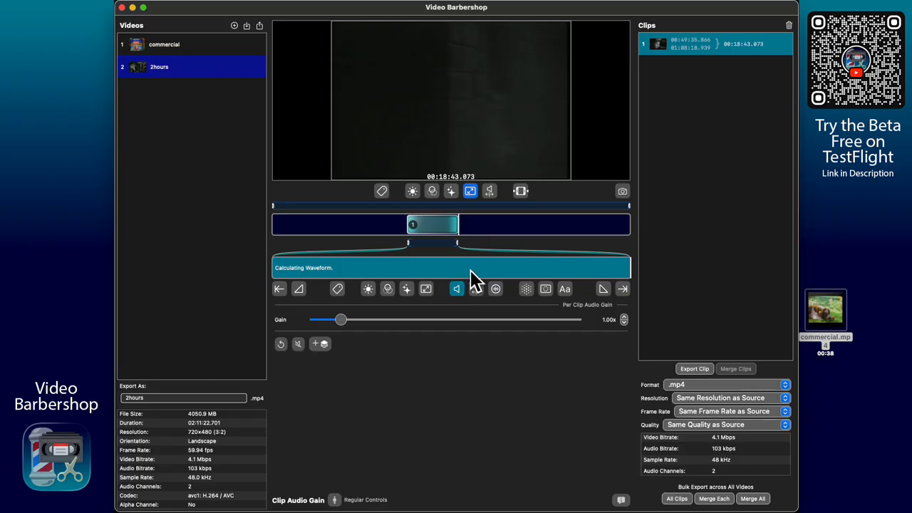
{"action": "left_click", "coordinate": [488, 224]}
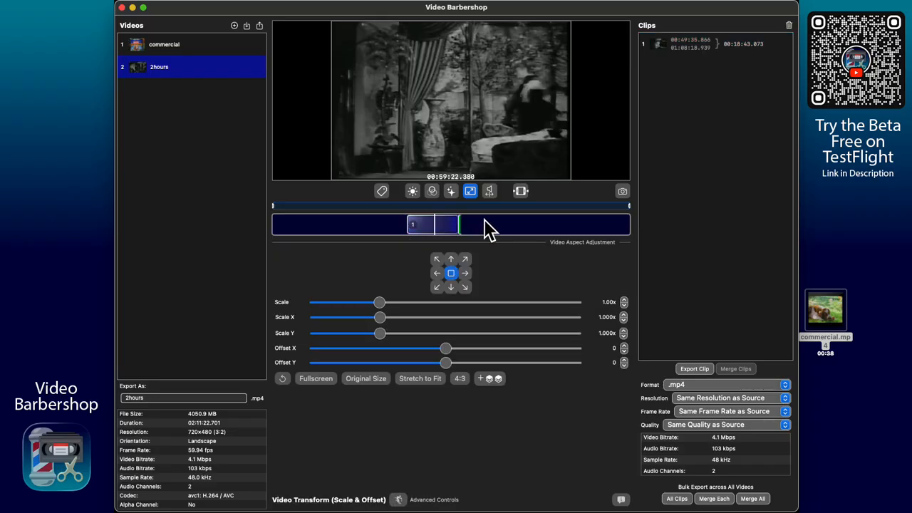
- Switch to Video Clipping, toggle Advanced Controls on and off, and reselect clip 1
{"action": "left_click", "coordinate": [520, 192]}
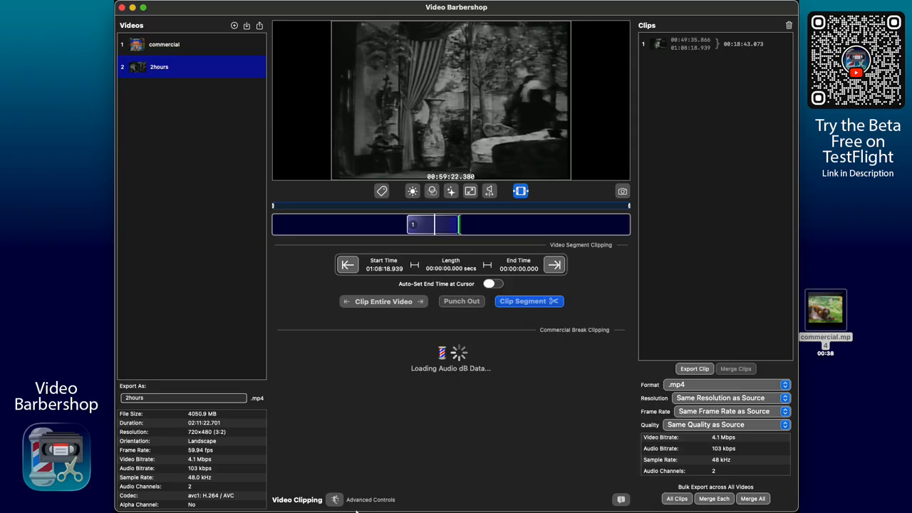
{"action": "left_click", "coordinate": [335, 500]}
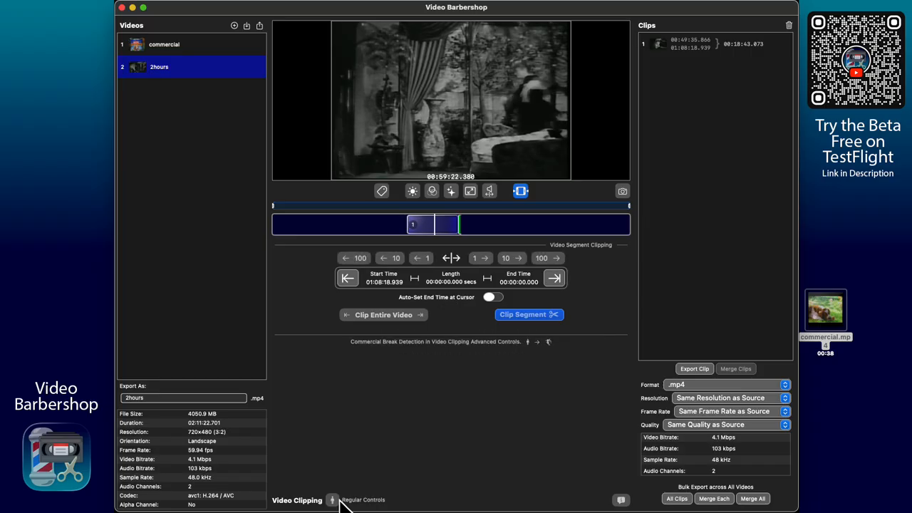
{"action": "left_click", "coordinate": [334, 500]}
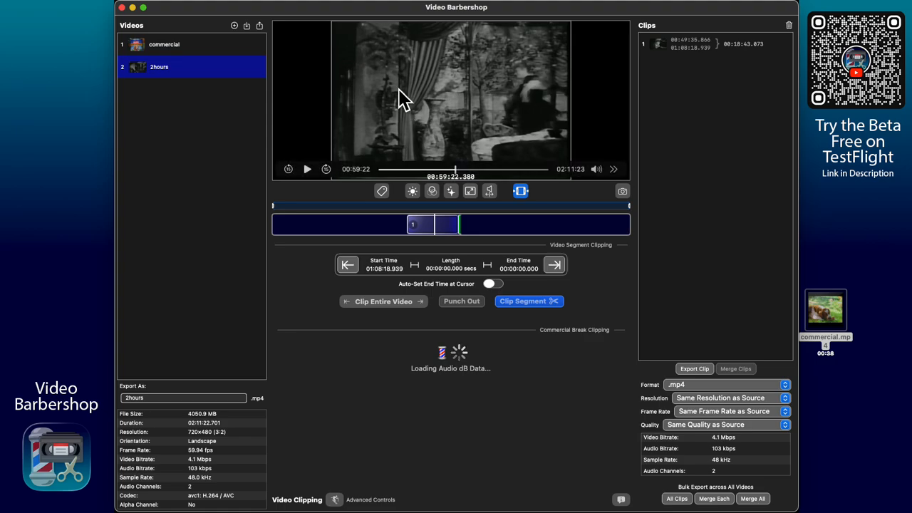
{"action": "left_click", "coordinate": [450, 231]}
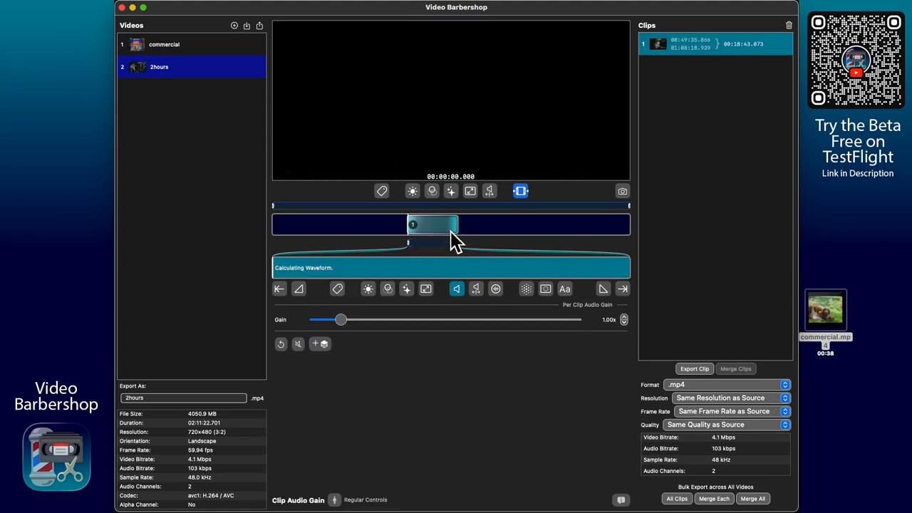
- Show clip 1's empty AUv3 plugin chain with Spectral Analysis switched on
{"action": "left_click", "coordinate": [496, 289]}
{"action": "left_click", "coordinate": [355, 401]}
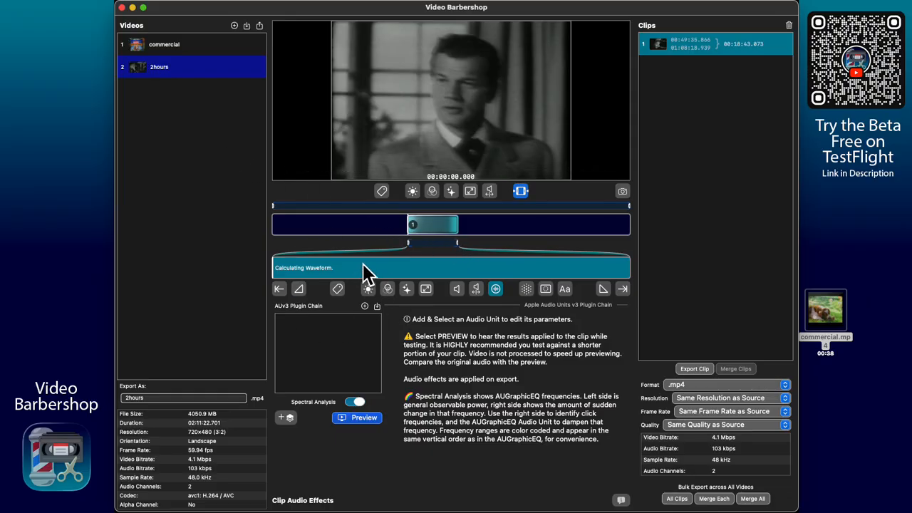
- Raise clip 1's audio gain from 1.00x to 1.10x
{"action": "left_click", "coordinate": [458, 290]}
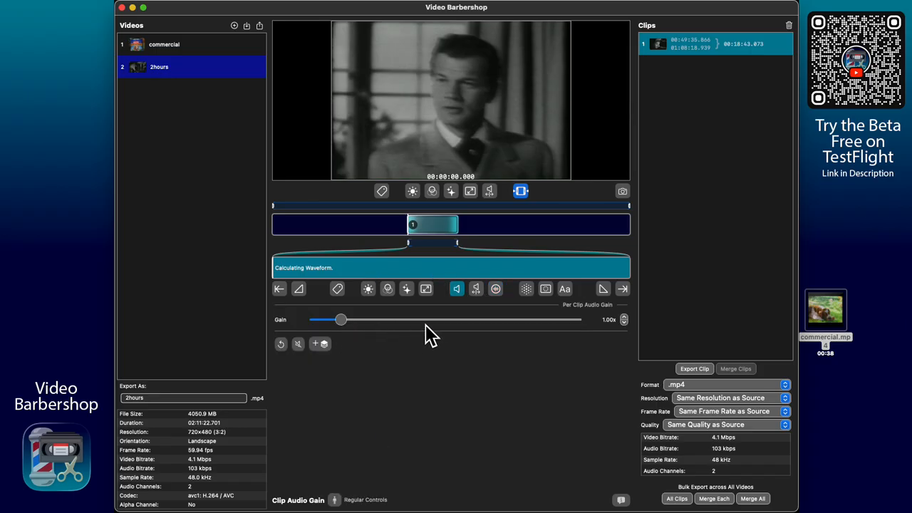
{"action": "mouse_move", "coordinate": [342, 317]}
{"action": "left_mouse_down"}
{"action": "mouse_move", "coordinate": [403, 318]}
{"action": "mouse_move", "coordinate": [350, 316]}
{"action": "left_mouse_up"}
- Check the commercial's clip, then return to 2hours clip 1 and jump playback to 00:09:47
{"action": "left_click", "coordinate": [181, 54]}
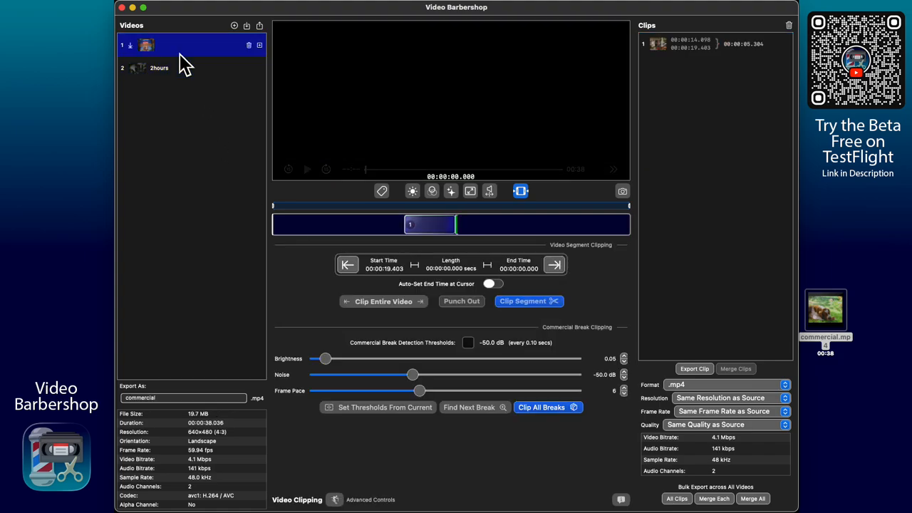
{"action": "left_click", "coordinate": [445, 227]}
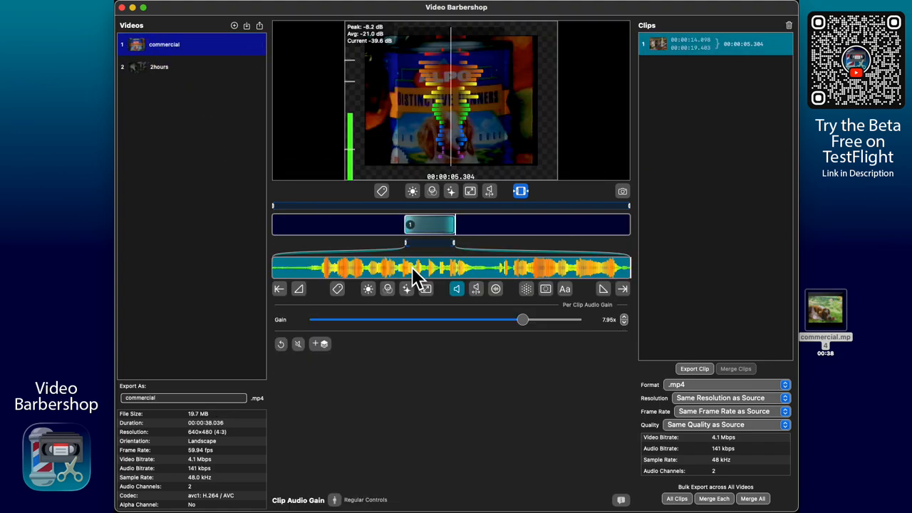
{"action": "mouse_move", "coordinate": [316, 180]}
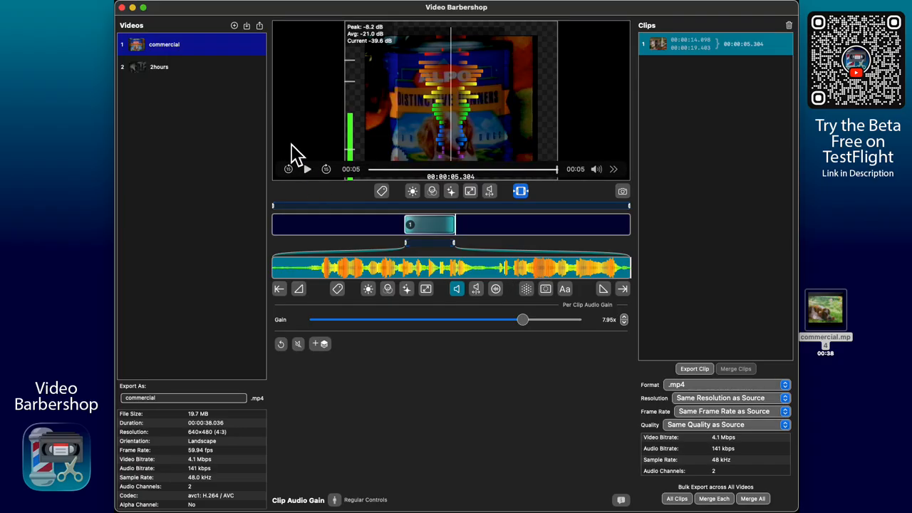
{"action": "left_click", "coordinate": [182, 70]}
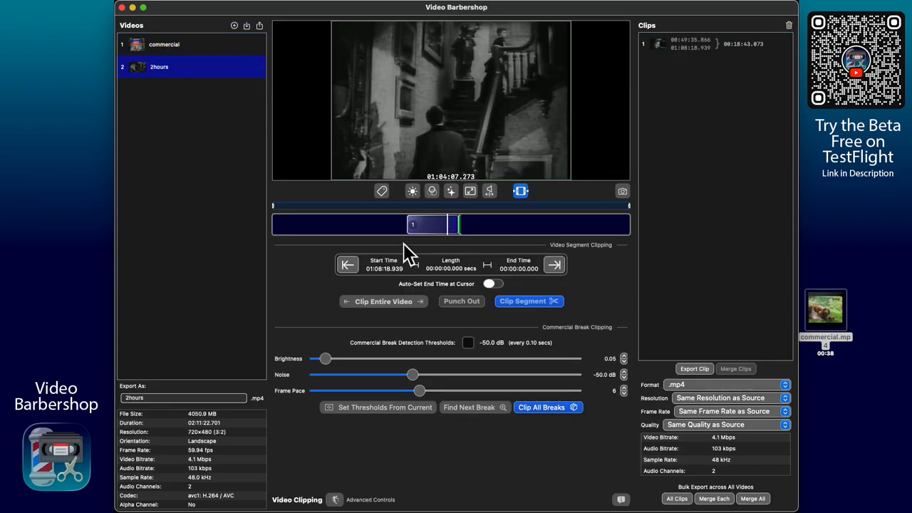
{"action": "left_click", "coordinate": [433, 228]}
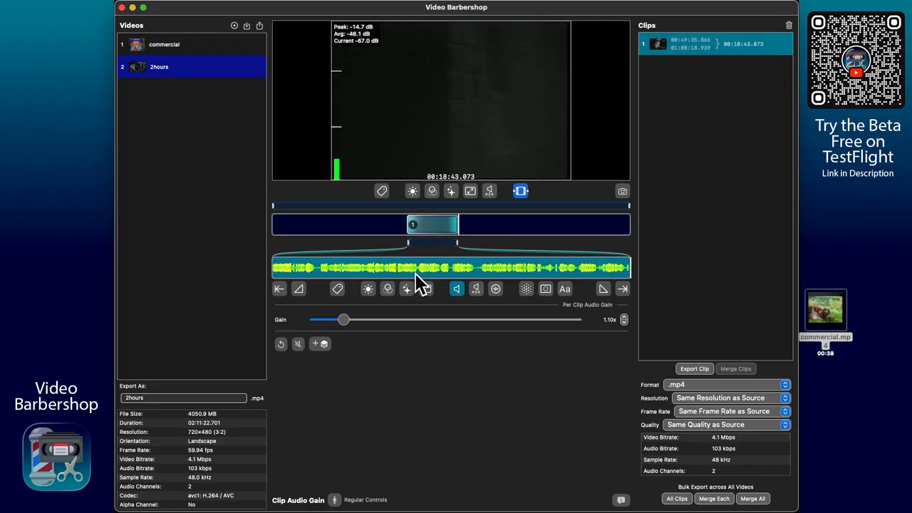
{"action": "left_click", "coordinate": [460, 268]}
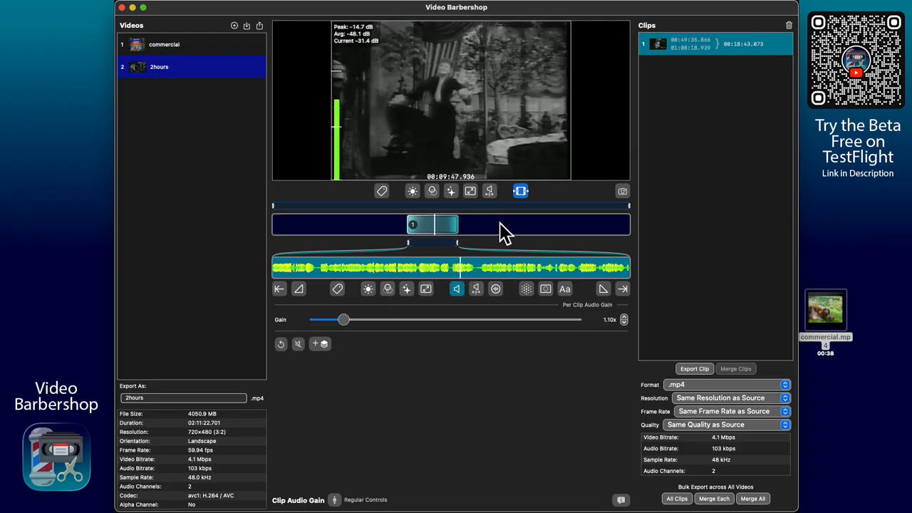
- Cut clip 2 (01:24:04–01:42:50) and clip 3 (00:12:03–00:26:50) from 2hours
{"action": "left_click_drag", "start_coordinate": [500, 228], "coordinate": [553, 229]}
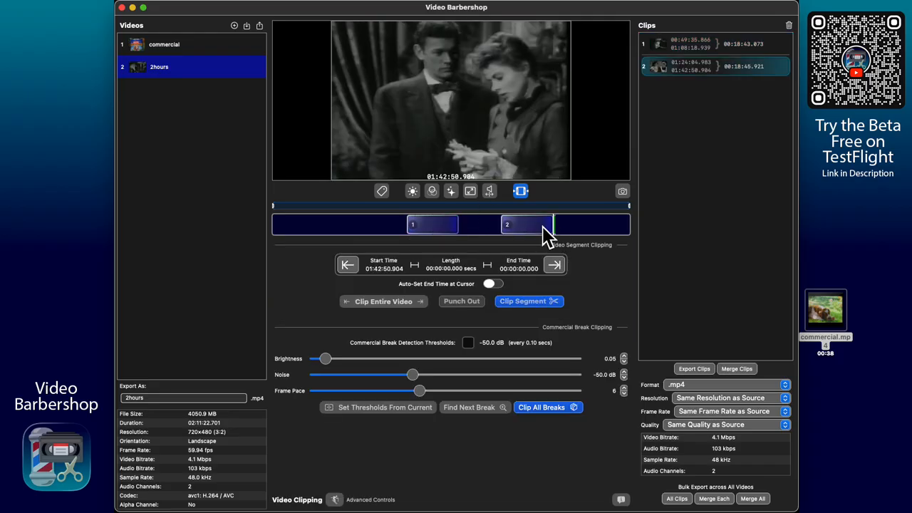
{"action": "left_click", "coordinate": [542, 226]}
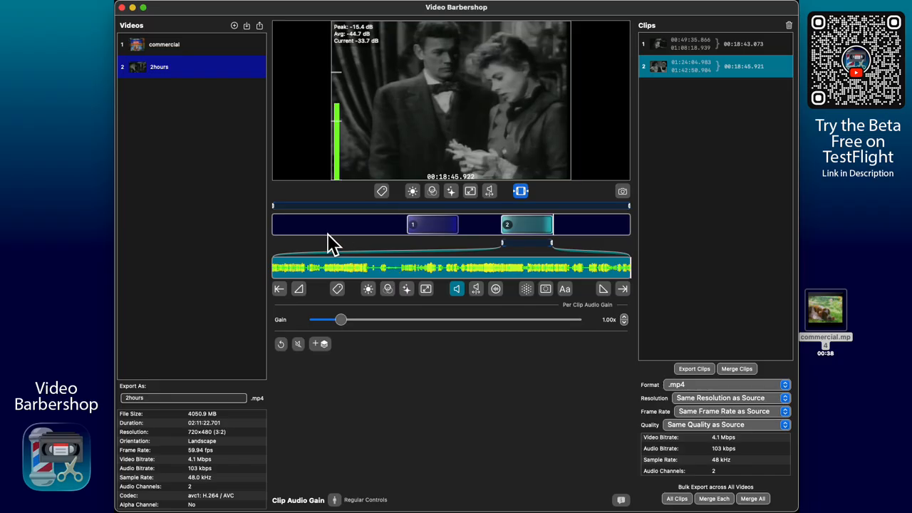
{"action": "left_click_drag", "start_coordinate": [306, 229], "coordinate": [348, 224]}
{"action": "left_click", "coordinate": [323, 223]}
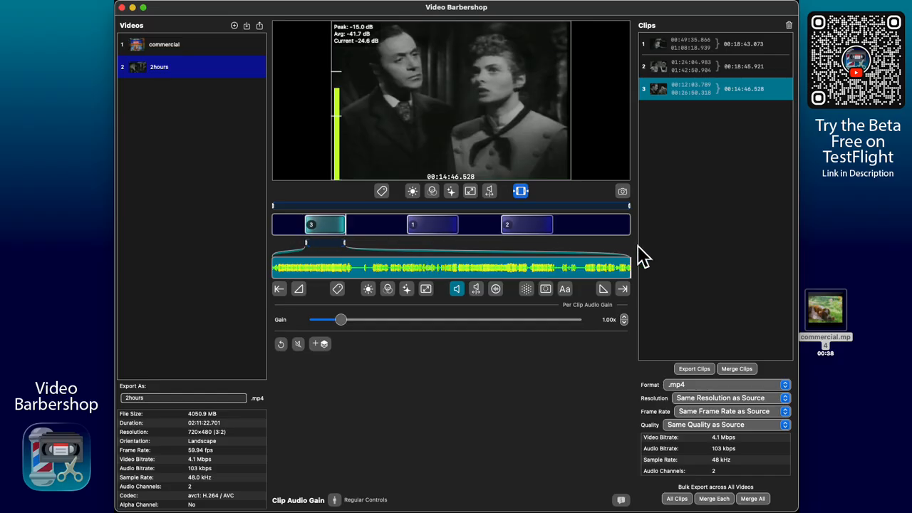
{"action": "left_click_drag", "start_coordinate": [450, 268], "coordinate": [424, 265]}
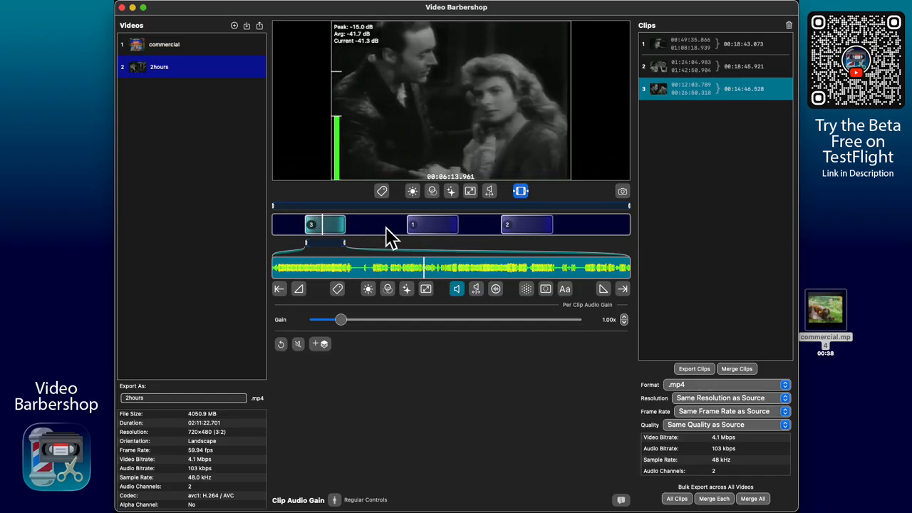
- Preview clip 3 in the audio-unit panel with Spectral Analysis toggled, then show the commercial video
{"action": "left_click", "coordinate": [495, 288]}
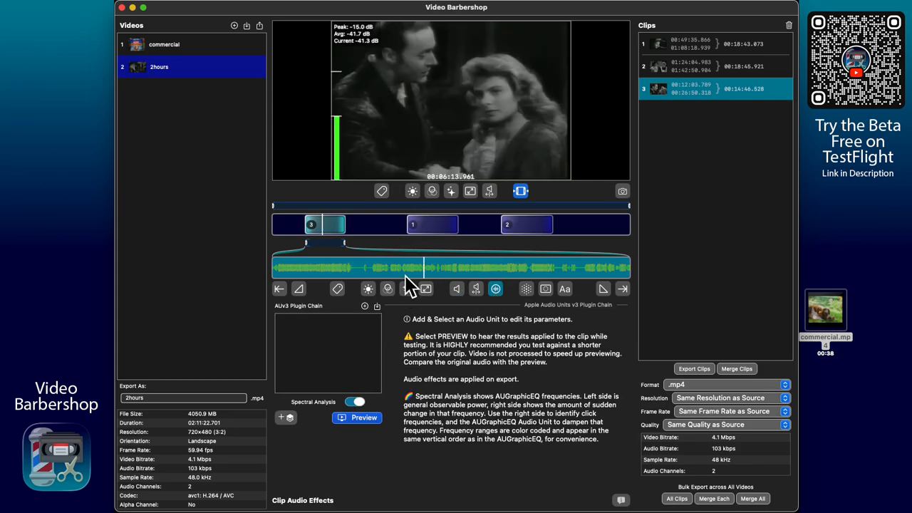
{"action": "left_click_drag", "start_coordinate": [408, 271], "coordinate": [463, 269]}
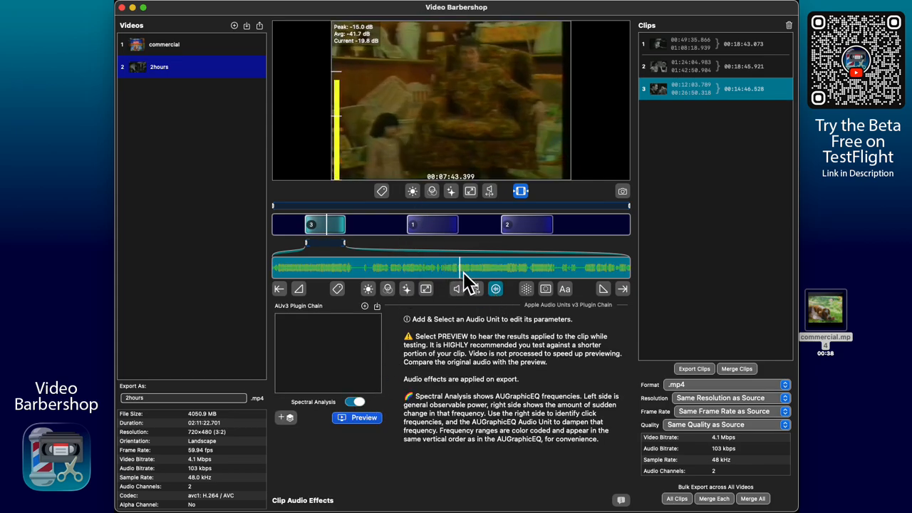
{"action": "left_click", "coordinate": [358, 403]}
{"action": "mouse_move", "coordinate": [444, 271]}
{"action": "left_mouse_down"}
{"action": "mouse_move", "coordinate": [370, 276]}
{"action": "mouse_move", "coordinate": [458, 269]}
{"action": "left_mouse_up"}
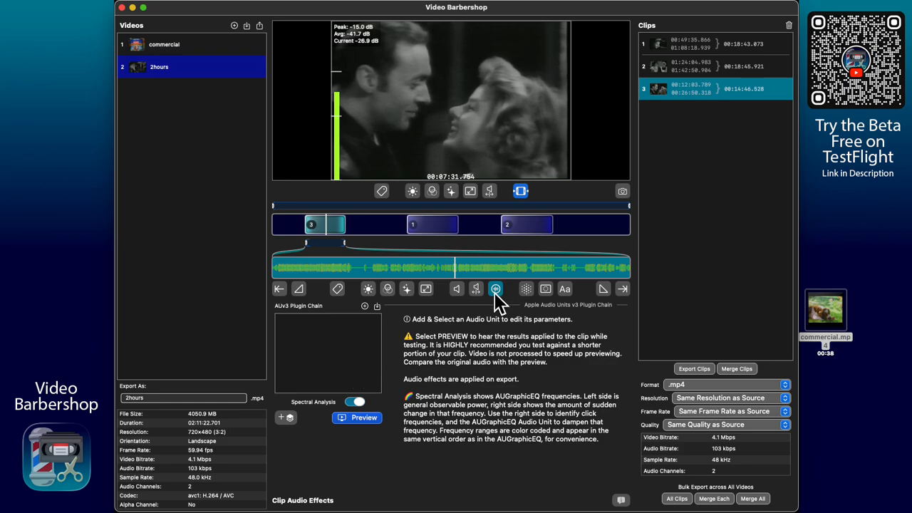
{"action": "left_click", "coordinate": [354, 402]}
{"action": "left_click", "coordinate": [354, 401]}
{"action": "left_click_drag", "start_coordinate": [468, 274], "coordinate": [490, 270]}
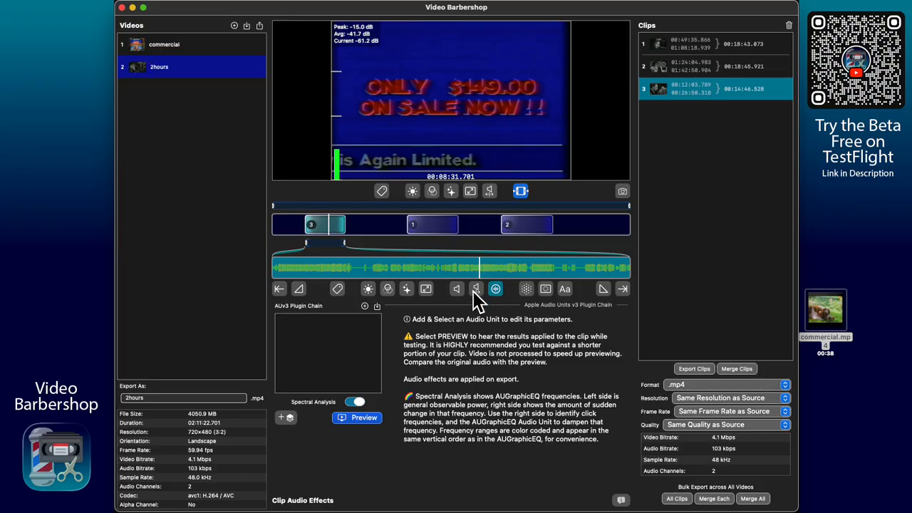
{"action": "left_click", "coordinate": [204, 44]}
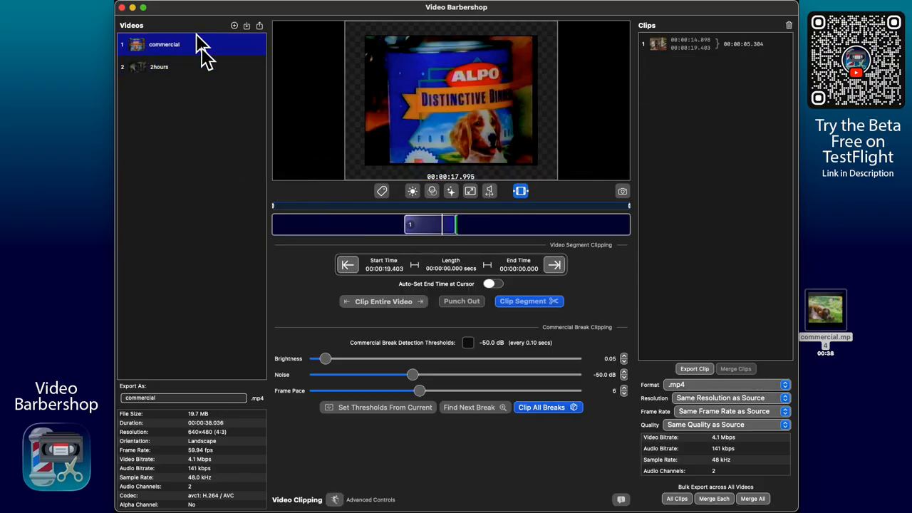
- Select the commercial's clip, then go back to 2hours and select its clip 1
{"action": "left_click", "coordinate": [433, 227]}
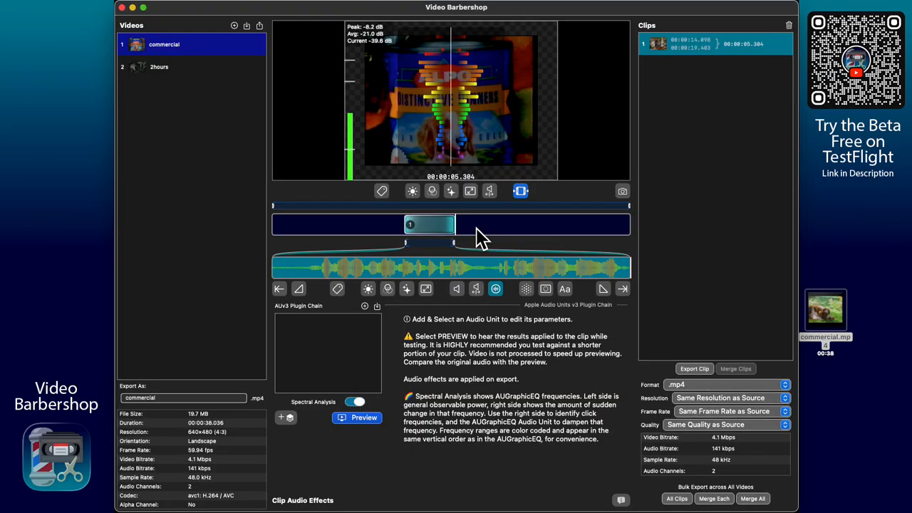
{"action": "left_click", "coordinate": [204, 68]}
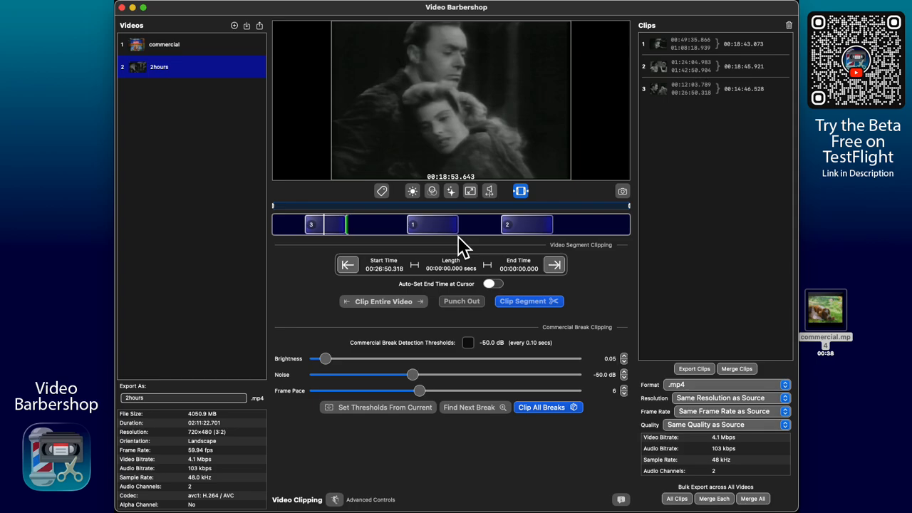
{"action": "left_click", "coordinate": [442, 224]}
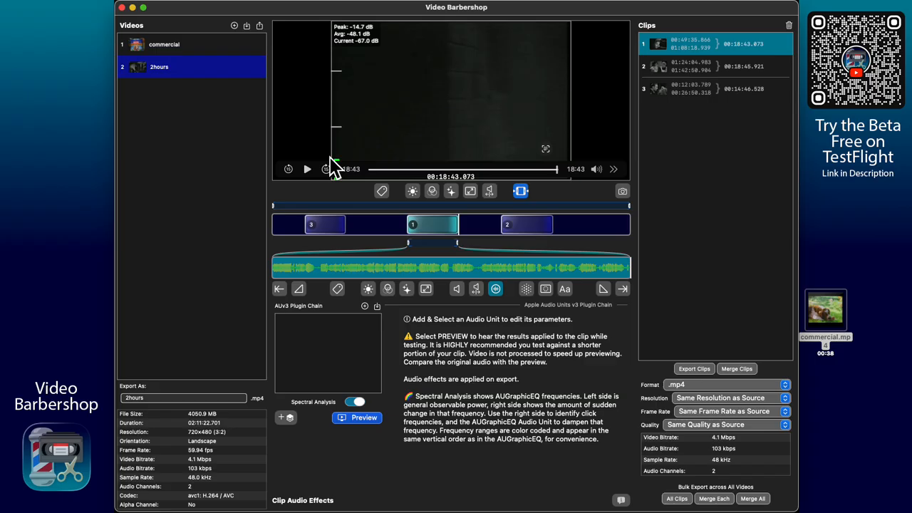
- Make 00:32:46–00:43:18 of 2hours into clip 4 and open its 1.00x audio gain
{"action": "left_click", "coordinate": [364, 227]}
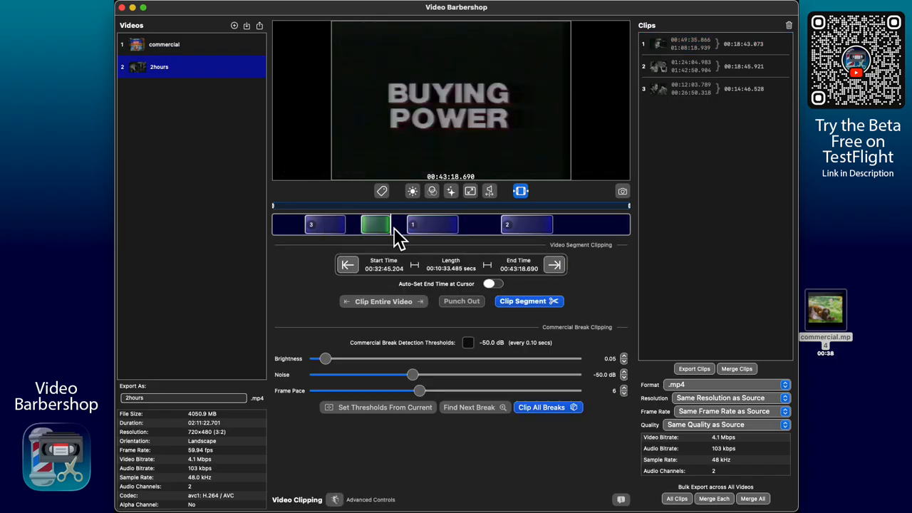
{"action": "left_click_drag", "start_coordinate": [394, 228], "coordinate": [393, 228]}
{"action": "double_click", "coordinate": [384, 226]}
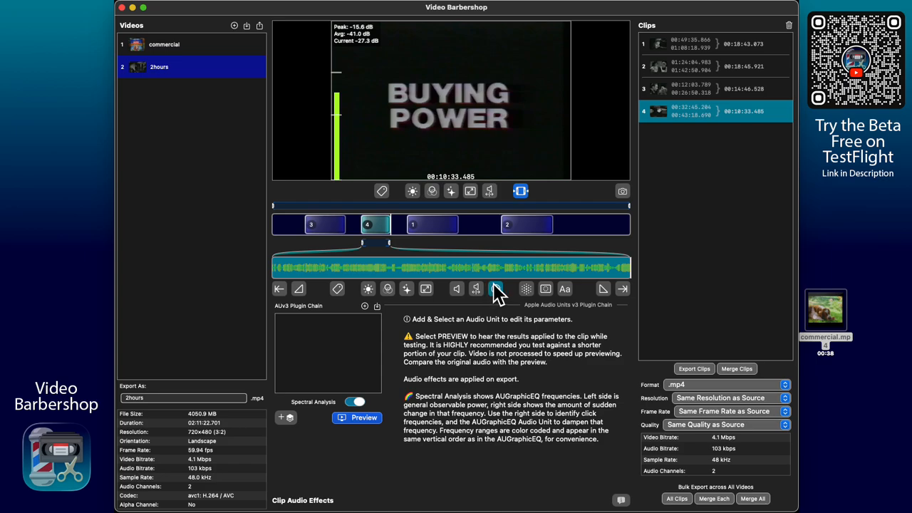
{"action": "left_click", "coordinate": [457, 289]}
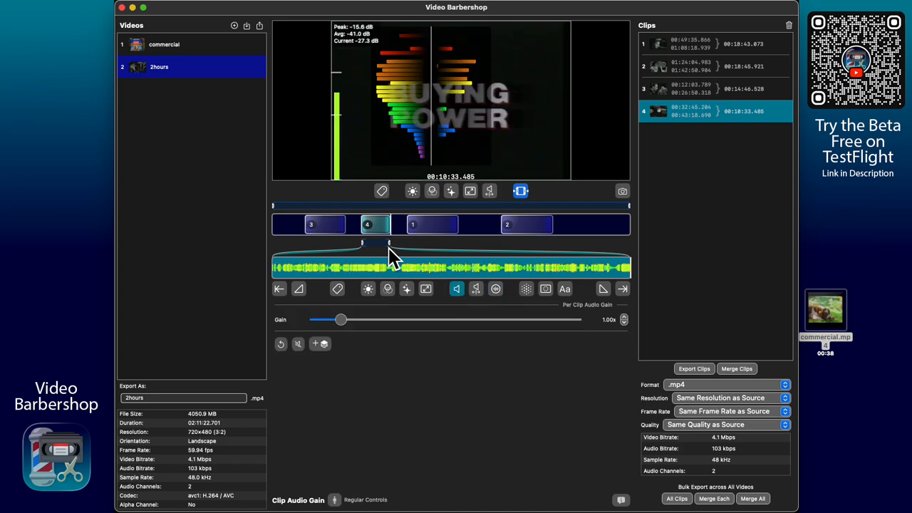
- Zoom and scrub clip 4's waveform to 00:03:59.955, with Spectral Analysis turned off
{"action": "left_click_drag", "start_coordinate": [388, 245], "coordinate": [384, 245]}
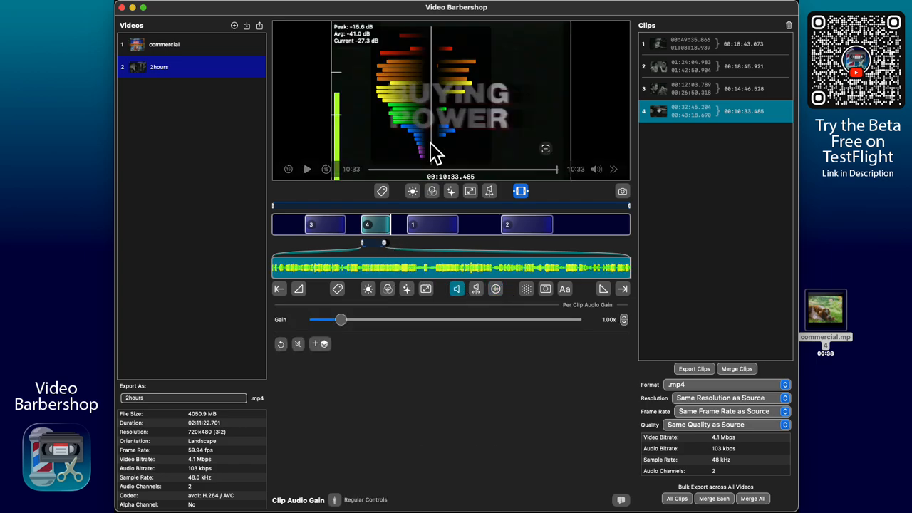
{"action": "left_click_drag", "start_coordinate": [482, 273], "coordinate": [464, 273]}
{"action": "left_click", "coordinate": [495, 288]}
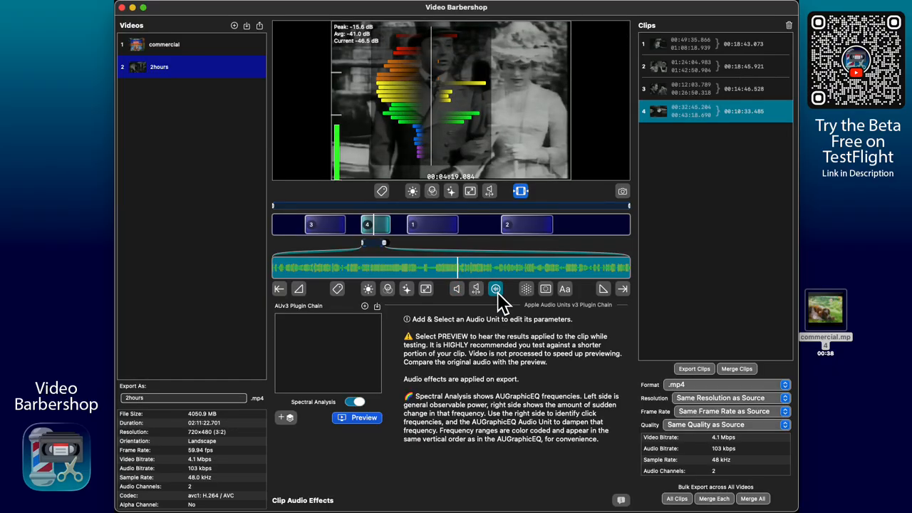
{"action": "left_click", "coordinate": [356, 402]}
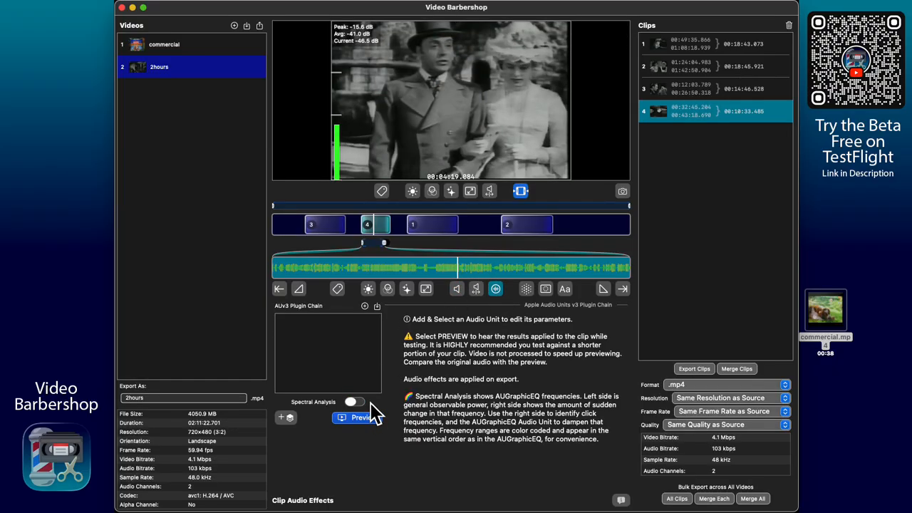
{"action": "left_click", "coordinate": [457, 289]}
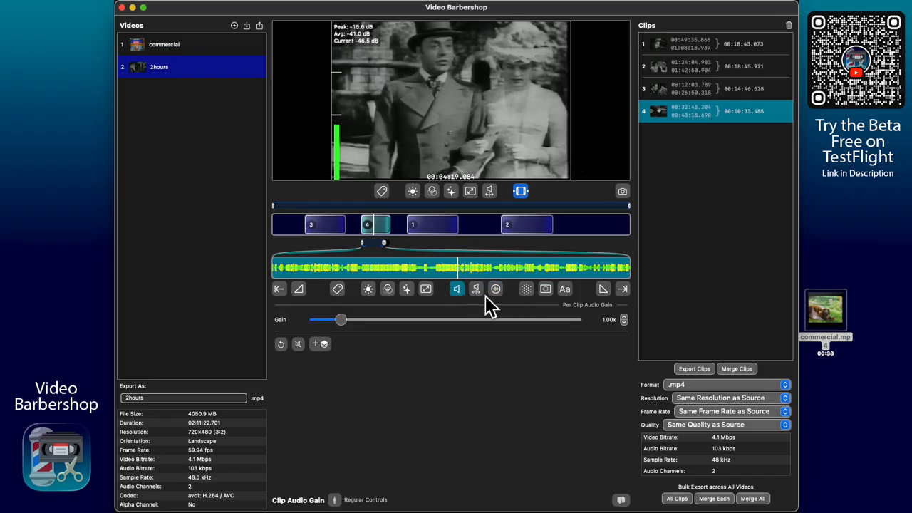
{"action": "left_click_drag", "start_coordinate": [458, 270], "coordinate": [432, 279]}
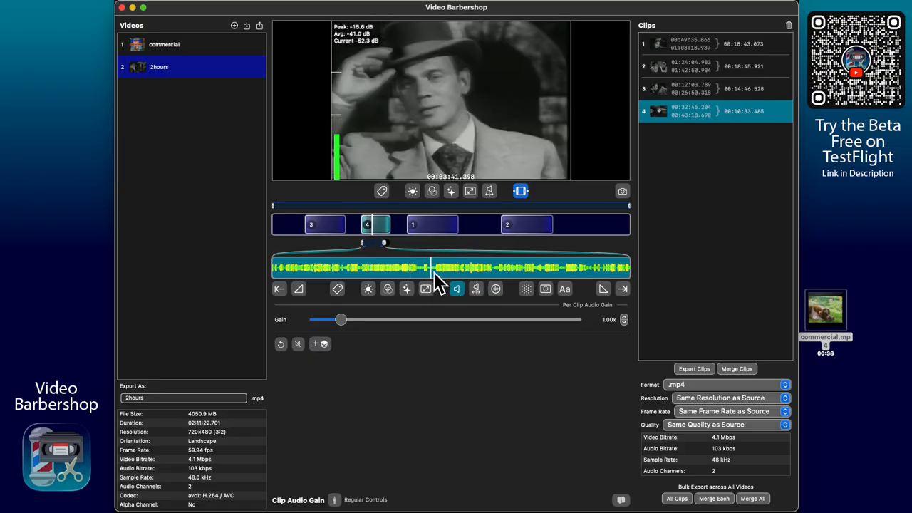
{"action": "left_click_drag", "start_coordinate": [386, 245], "coordinate": [371, 245]}
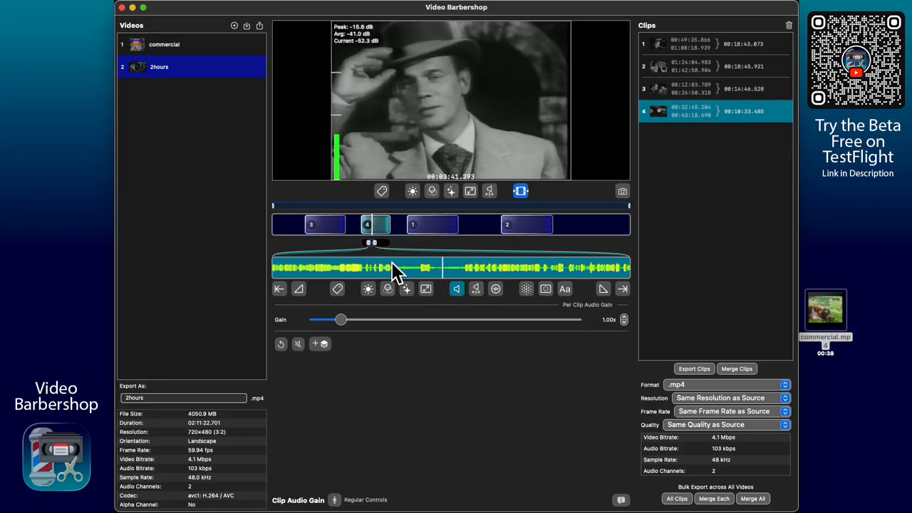
{"action": "left_click_drag", "start_coordinate": [433, 272], "coordinate": [507, 272]}
{"action": "mouse_move", "coordinate": [285, 101]}
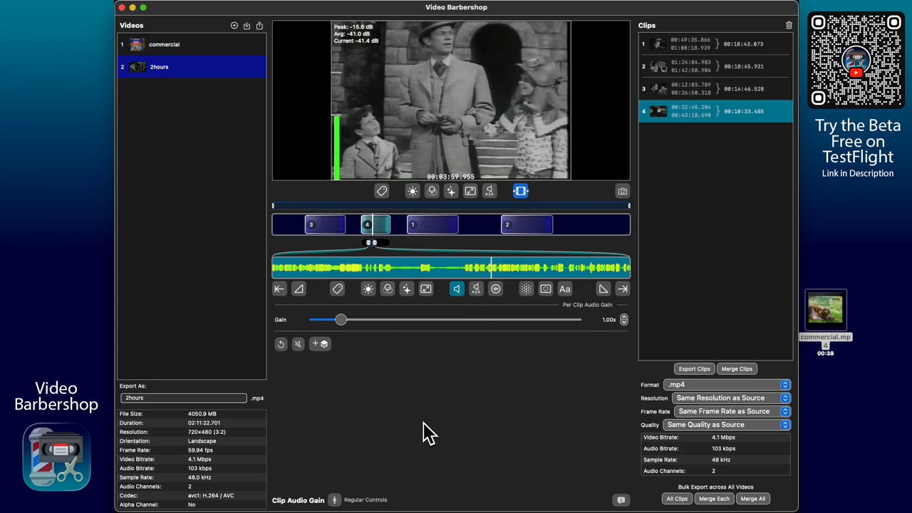
- Toggle Spectral Analysis on and off, revisit audio gain, then reopen segment and commercial-break clipping
{"action": "left_click", "coordinate": [495, 288]}
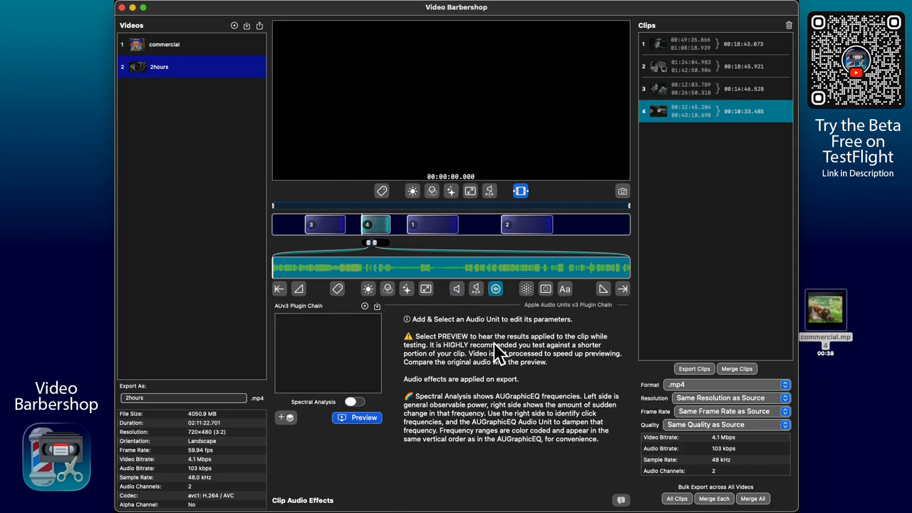
{"action": "left_click", "coordinate": [354, 403]}
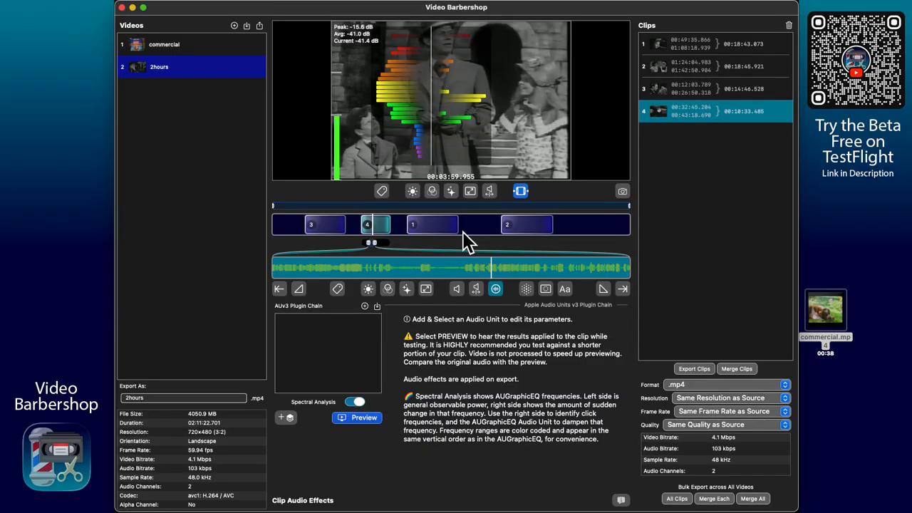
{"action": "left_click", "coordinate": [353, 402]}
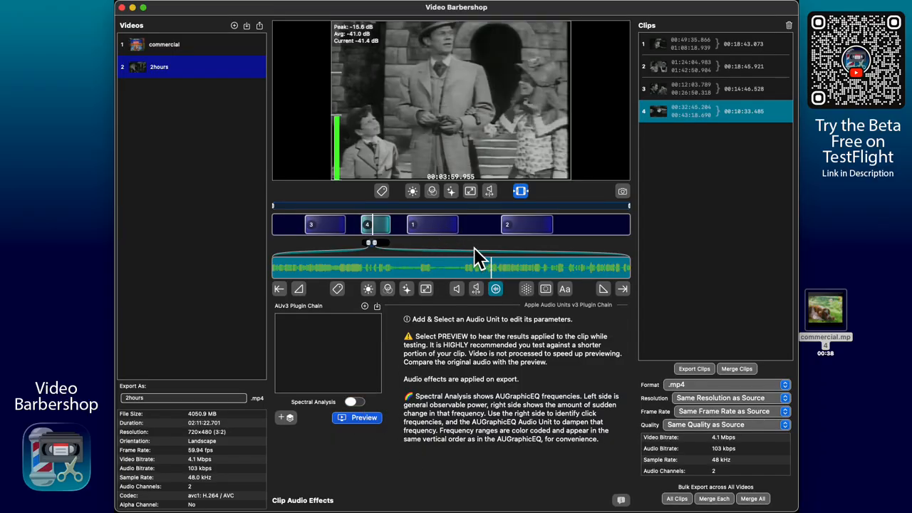
{"action": "left_click", "coordinate": [457, 289]}
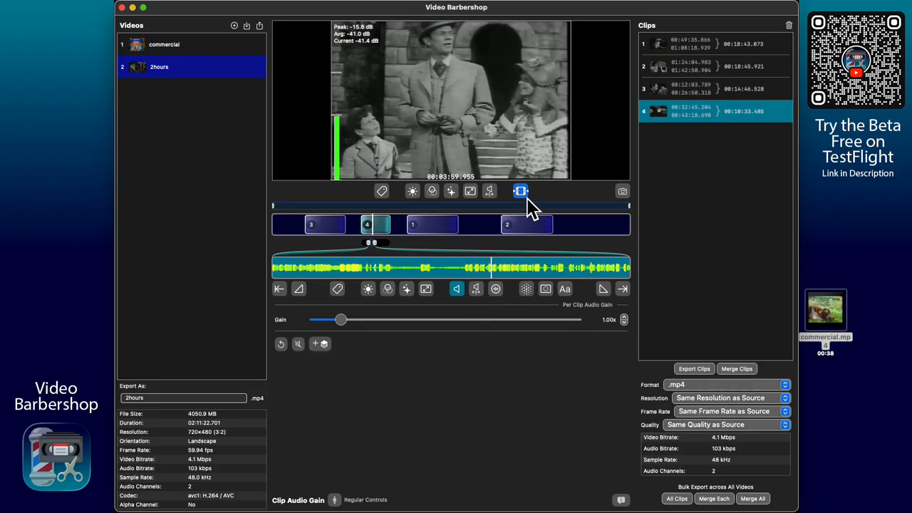
{"action": "left_click", "coordinate": [524, 193]}
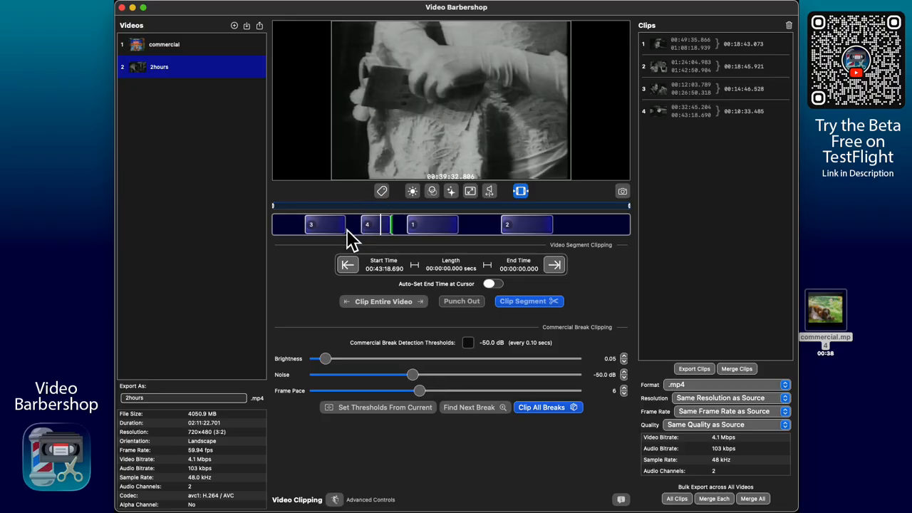
- Take detection thresholds from the first frame of 2hours, then set the Noise threshold to -70.1 dB
{"action": "left_click_drag", "start_coordinate": [350, 230], "coordinate": [279, 229]}
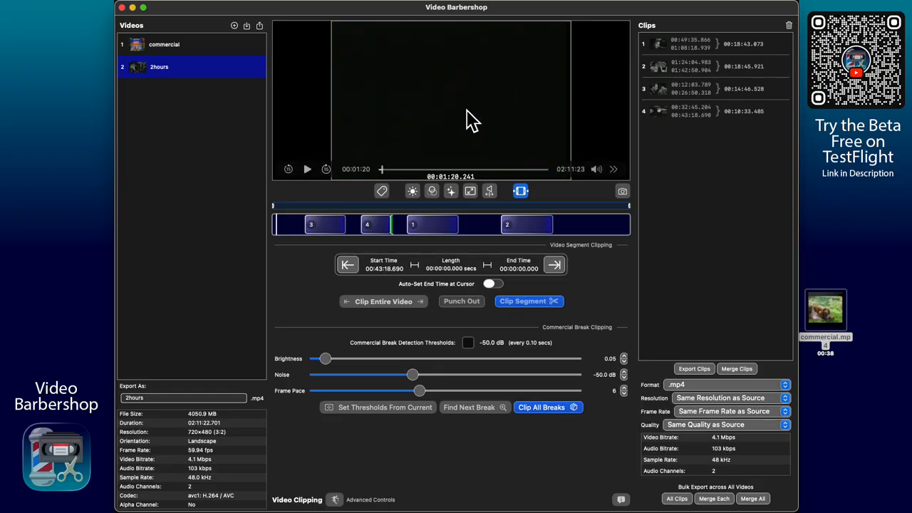
{"action": "left_click", "coordinate": [404, 411]}
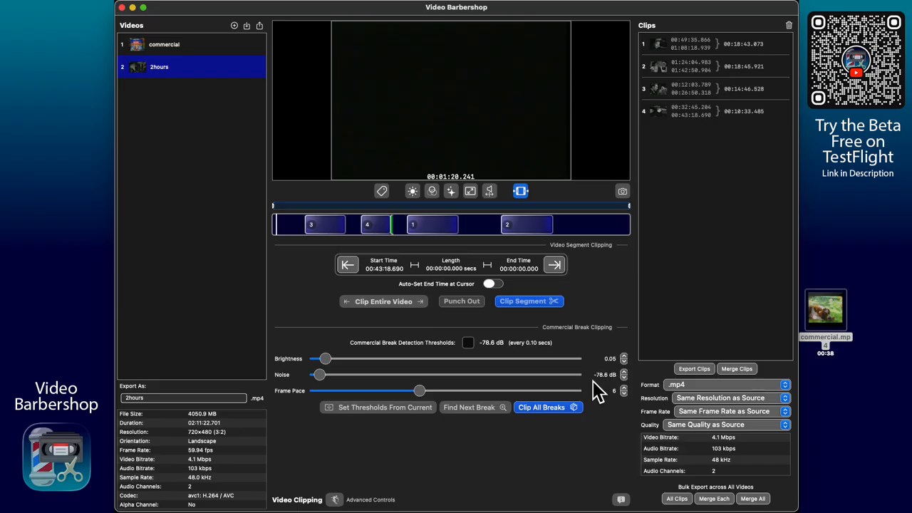
{"action": "left_click_drag", "start_coordinate": [320, 375], "coordinate": [349, 379]}
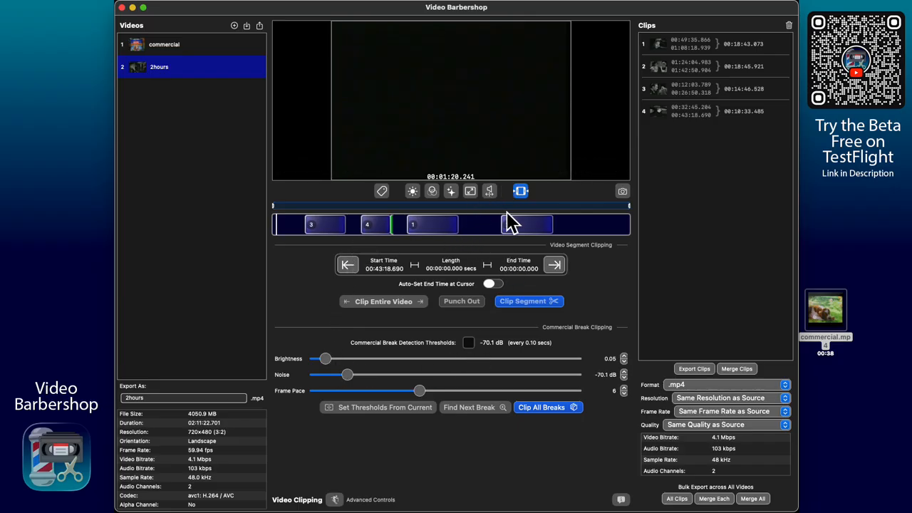
{"action": "mouse_move", "coordinate": [425, 160]}
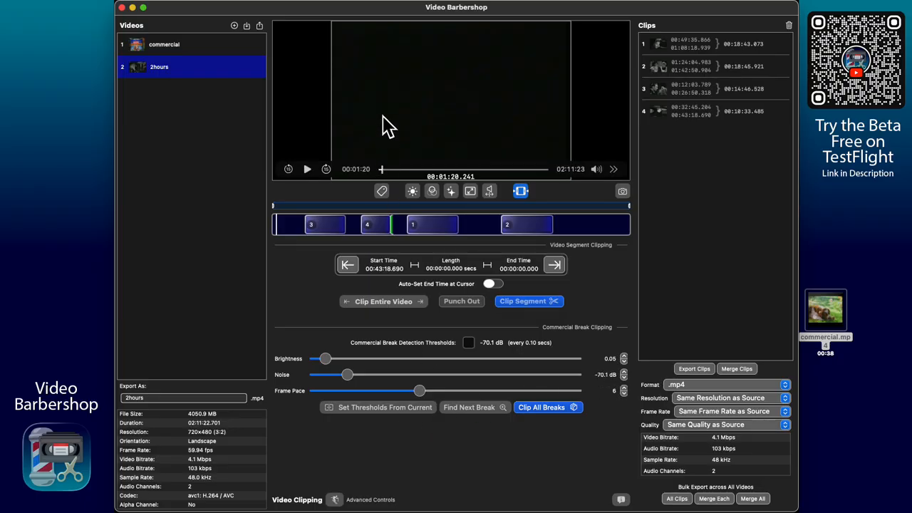
- Run Clip All Breaks on 2hours and stop the scan once seven clips are listed
{"action": "left_click", "coordinate": [558, 413]}
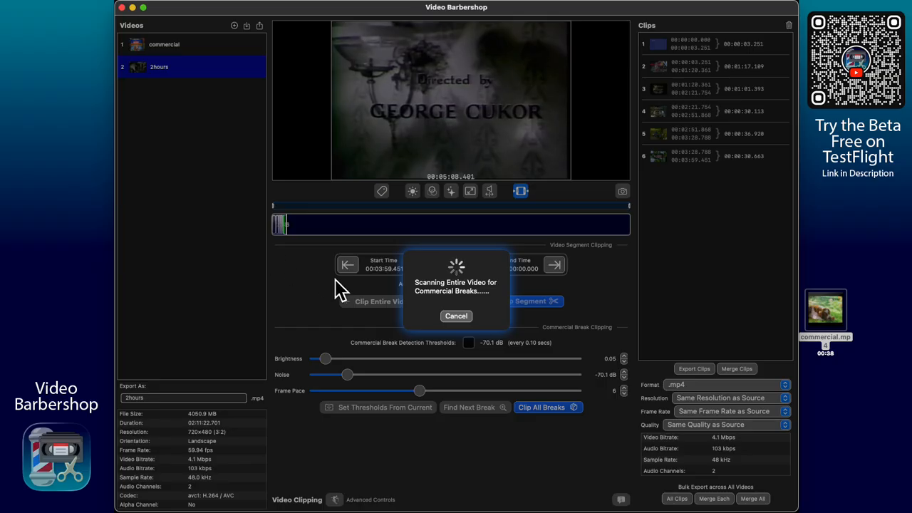
{"action": "left_click", "coordinate": [455, 316]}
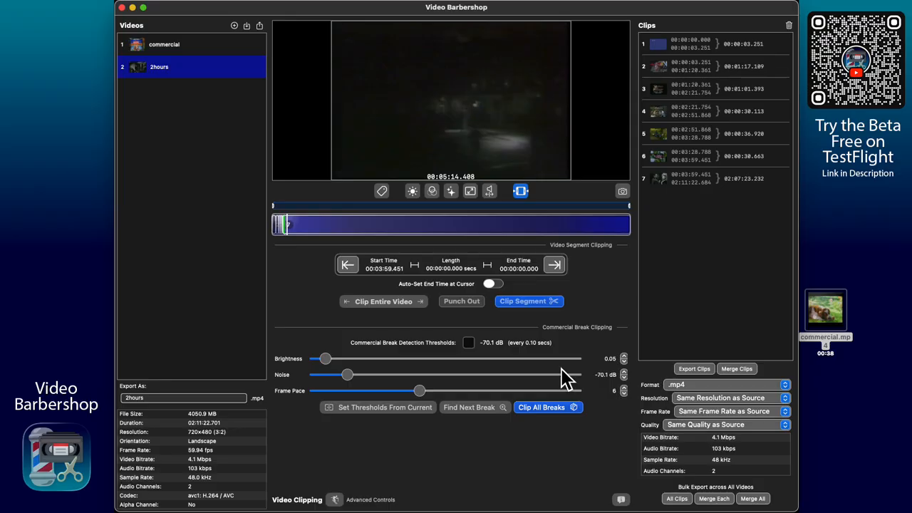
- Show the export Quality dropdown's presets, from Same Quality as Source to Custom
{"action": "left_click", "coordinate": [701, 426]}
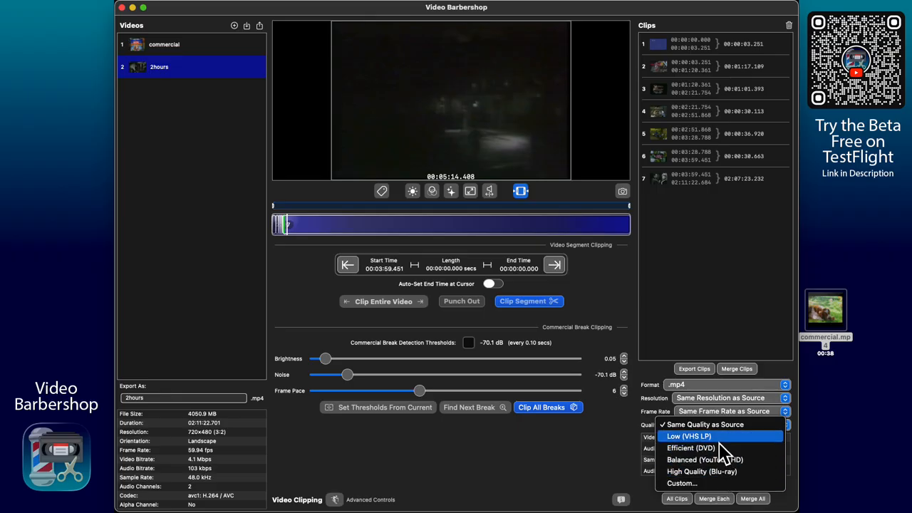
{"action": "left_click", "coordinate": [626, 468]}
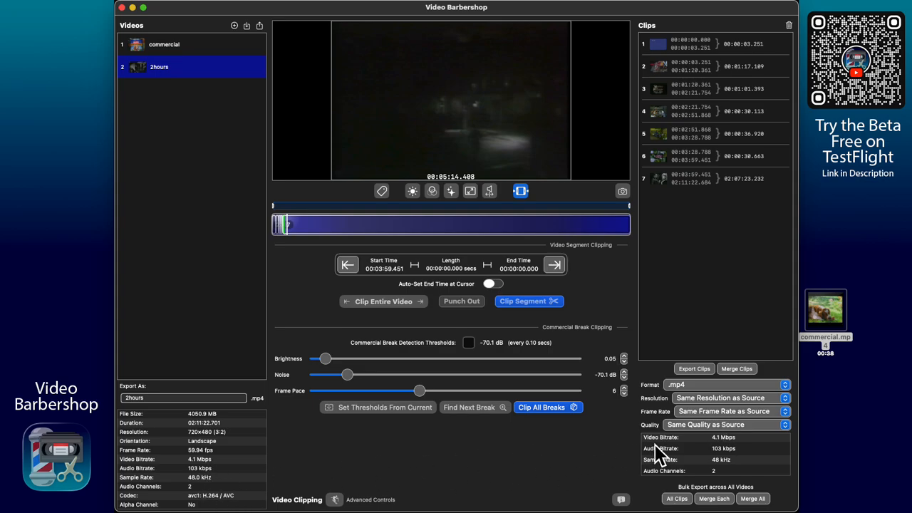
{"action": "left_click", "coordinate": [708, 426]}
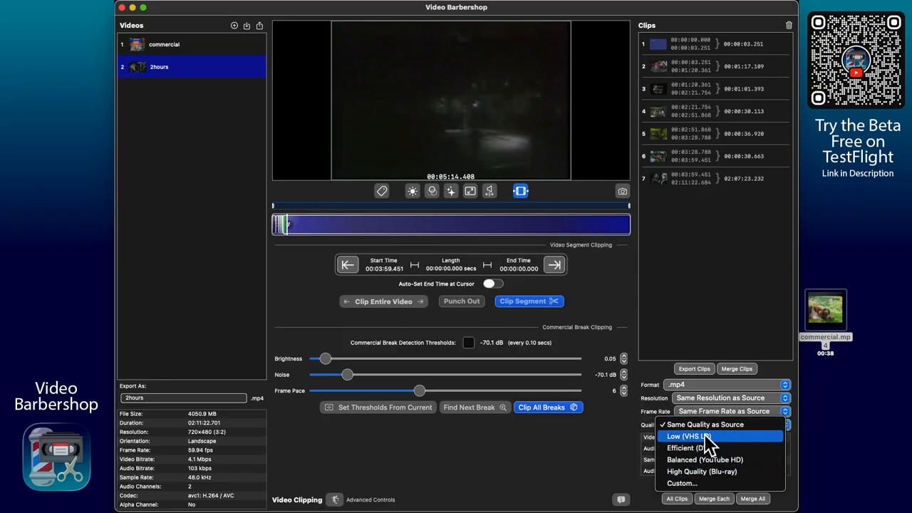
- Switch export quality to Custom and set audio channels to Mono (1 Channel)
{"action": "left_click", "coordinate": [696, 484]}
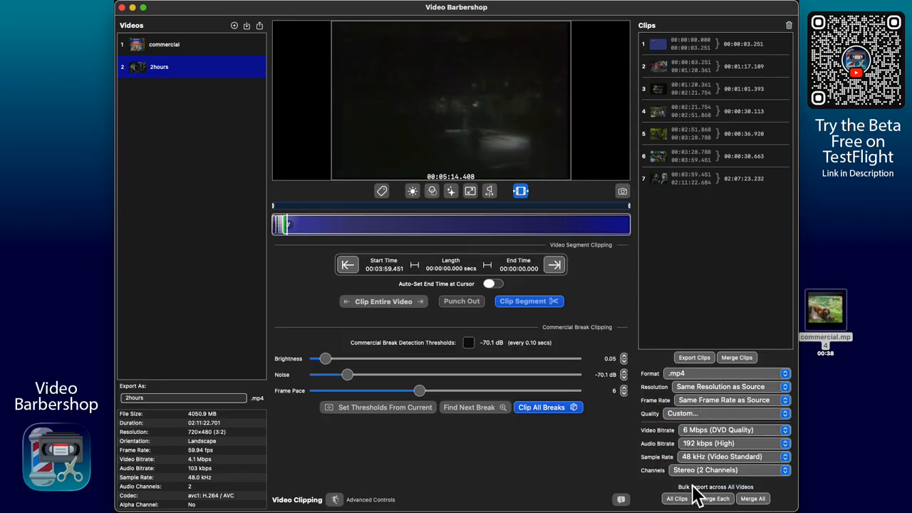
{"action": "left_click", "coordinate": [713, 434]}
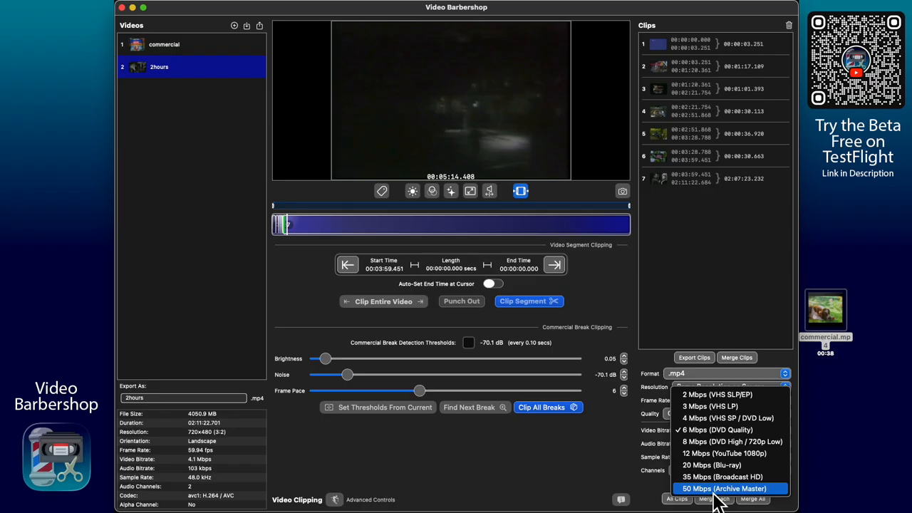
{"action": "left_click", "coordinate": [710, 431]}
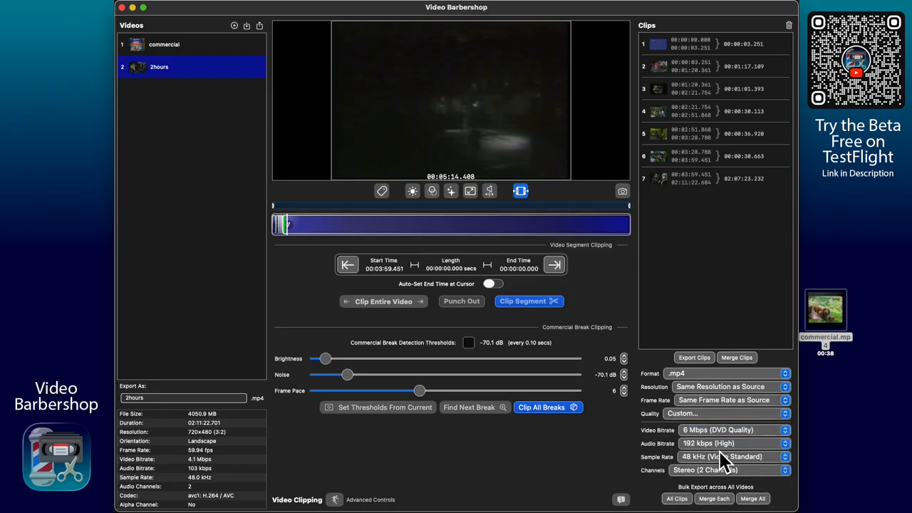
{"action": "left_click", "coordinate": [720, 448]}
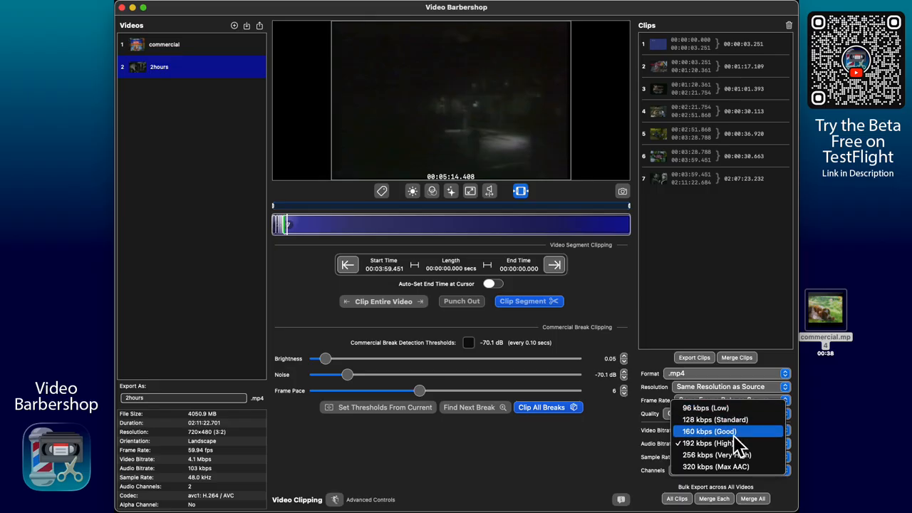
{"action": "left_click", "coordinate": [636, 454]}
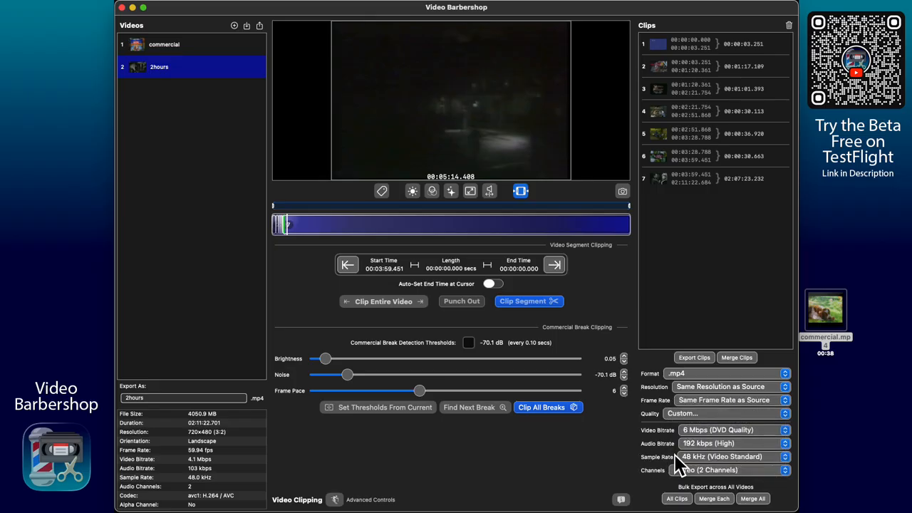
{"action": "left_click", "coordinate": [677, 459]}
{"action": "left_click", "coordinate": [655, 476]}
{"action": "left_click", "coordinate": [729, 473]}
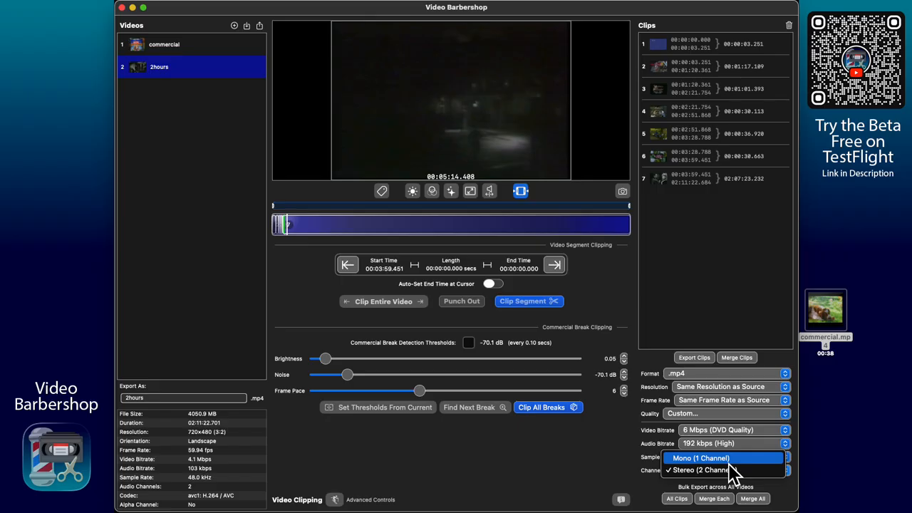
{"action": "left_click", "coordinate": [731, 471]}
- Set the sample rate to 44.1 kHz, audio bitrate to 128 kbps and video bitrate to 2 Mbps
{"action": "left_click", "coordinate": [732, 457]}
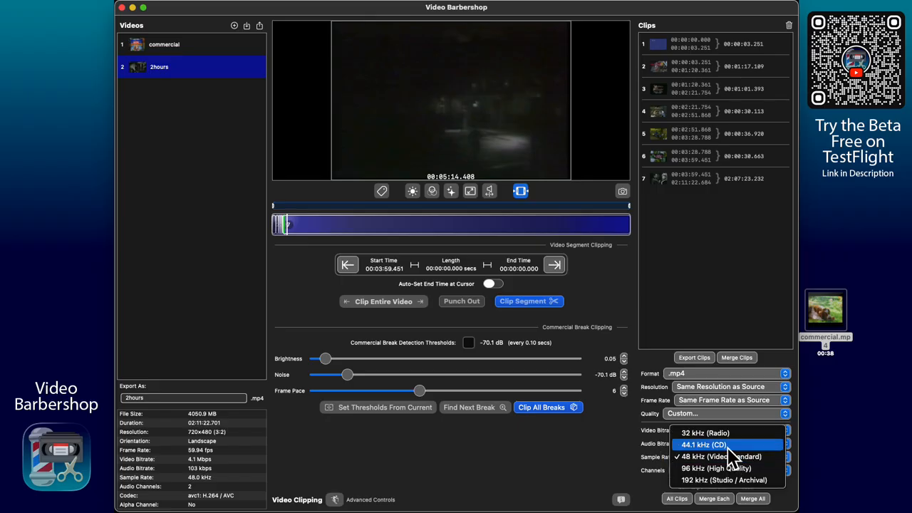
{"action": "left_click", "coordinate": [727, 446]}
{"action": "left_click", "coordinate": [731, 444]}
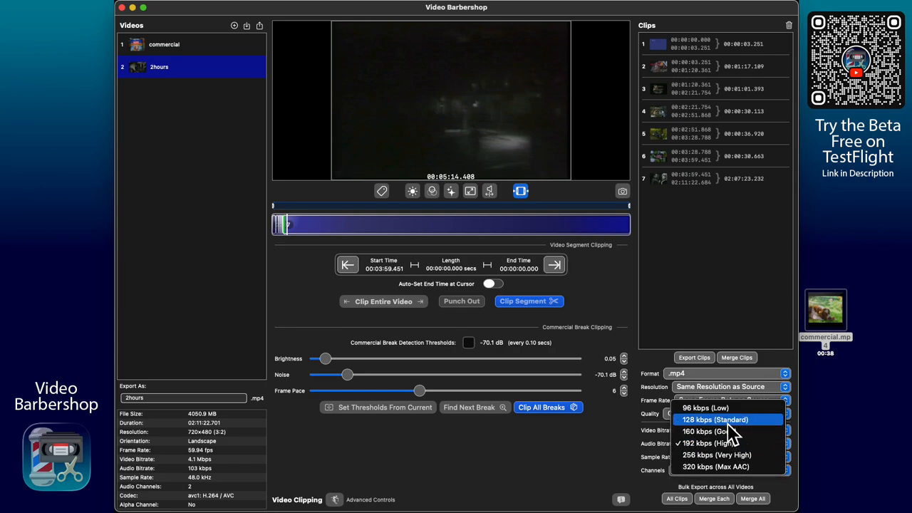
{"action": "left_click", "coordinate": [725, 420]}
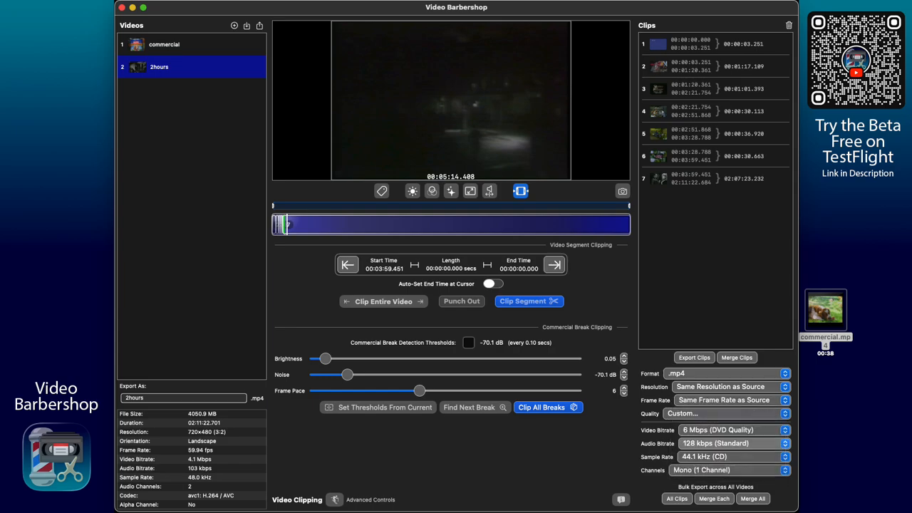
{"action": "left_click", "coordinate": [714, 432]}
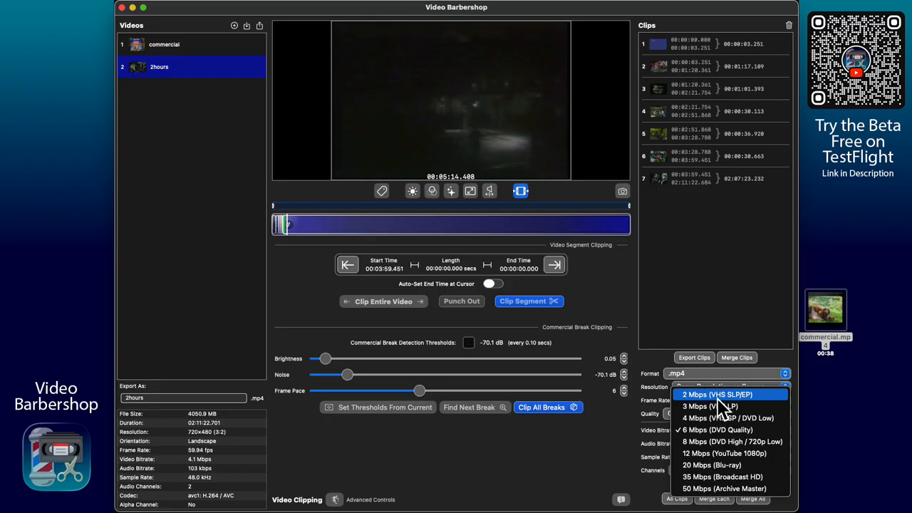
{"action": "left_click", "coordinate": [716, 396]}
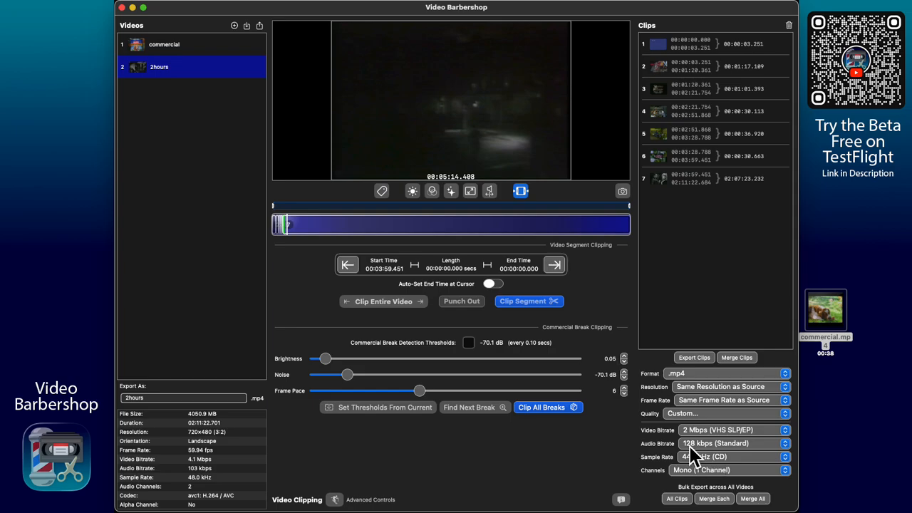
- Change the export Quality preset from Custom back to Same Quality as Source
{"action": "left_click", "coordinate": [689, 412]}
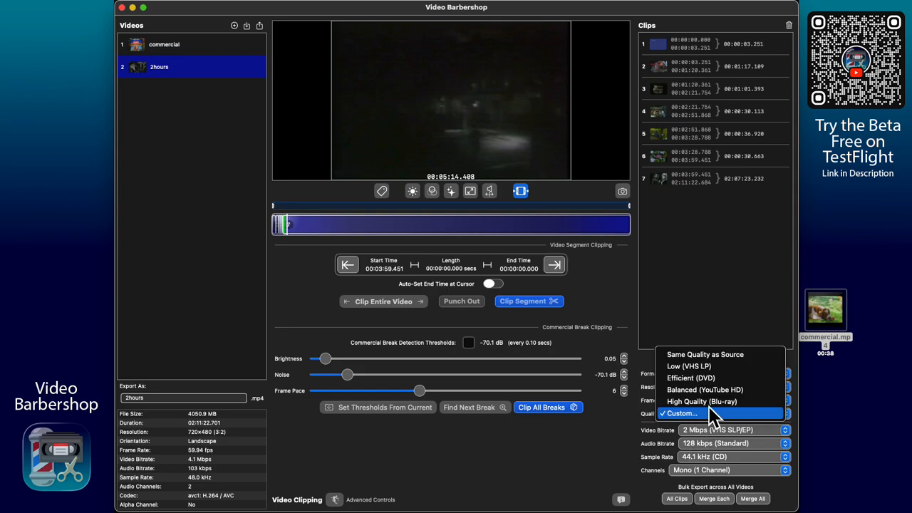
{"action": "left_click", "coordinate": [708, 355]}
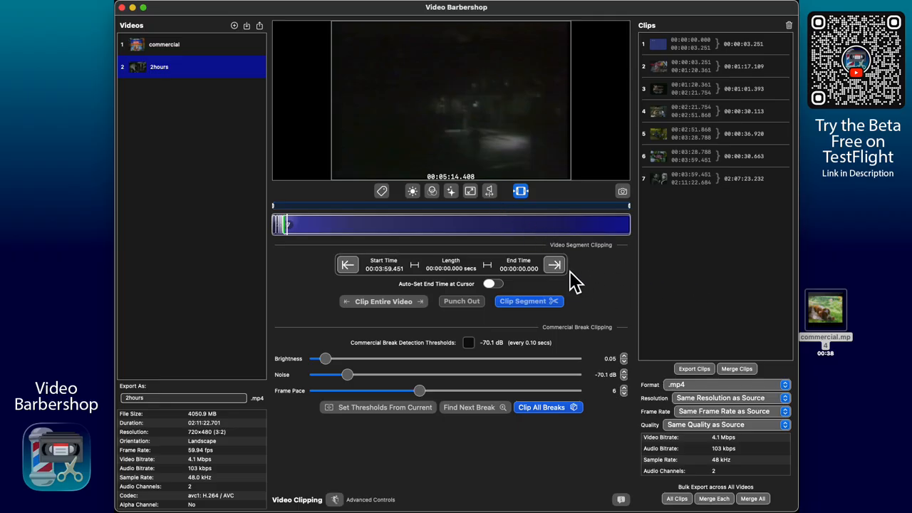
- Show the RGB panel, then the Luminance mapping options, and view then close its help notes
{"action": "left_click", "coordinate": [432, 191]}
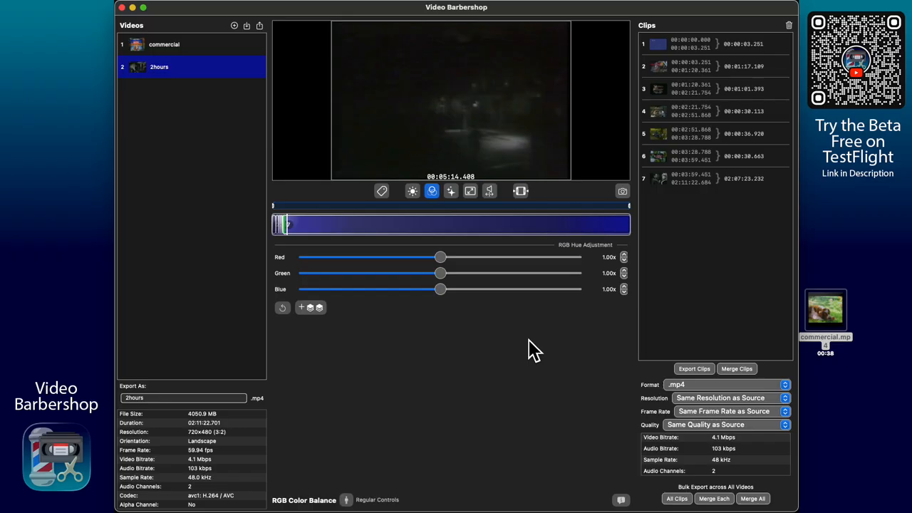
{"action": "left_click", "coordinate": [416, 191]}
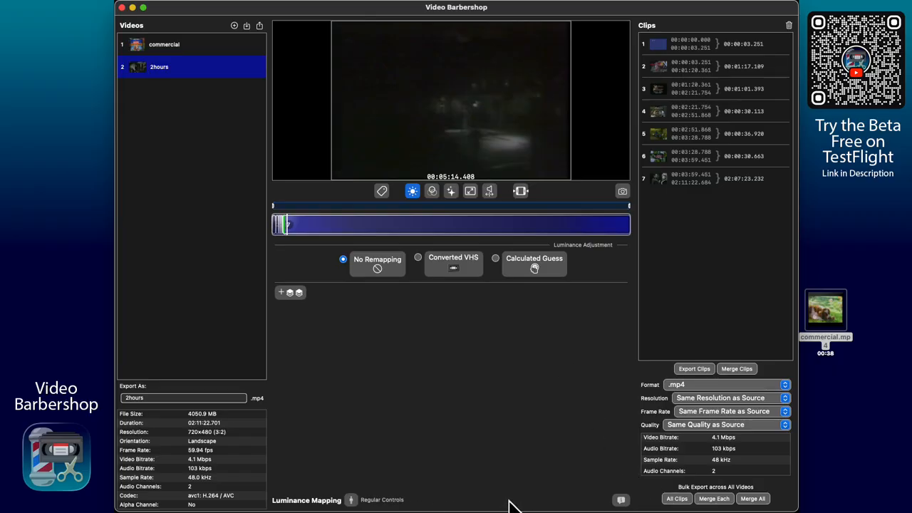
{"action": "left_click", "coordinate": [621, 499]}
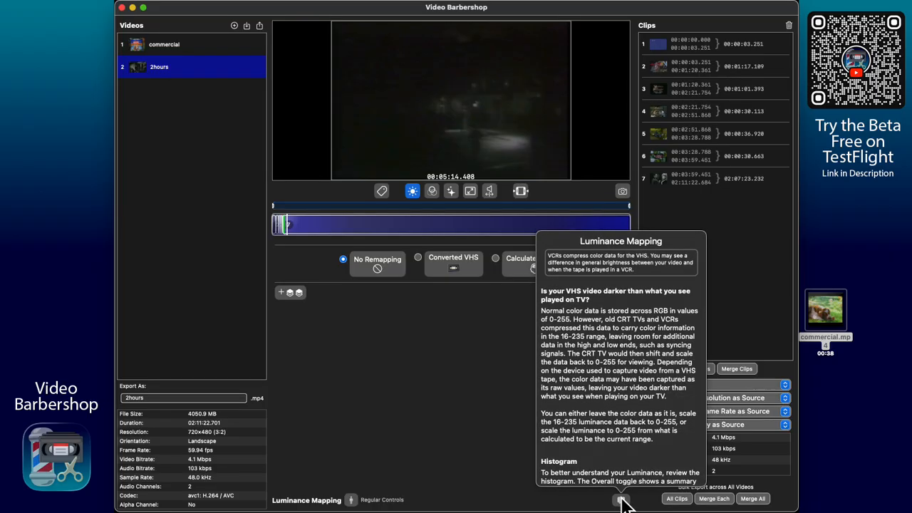
{"action": "scroll", "coordinate": [635, 358], "scroll_direction": "down", "scroll_amount": 5}
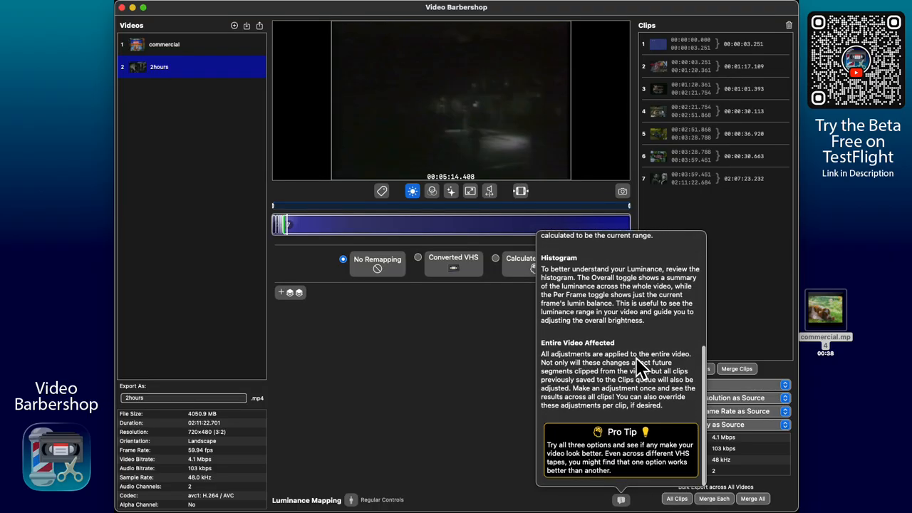
{"action": "scroll", "coordinate": [635, 357], "scroll_direction": "up", "scroll_amount": 5}
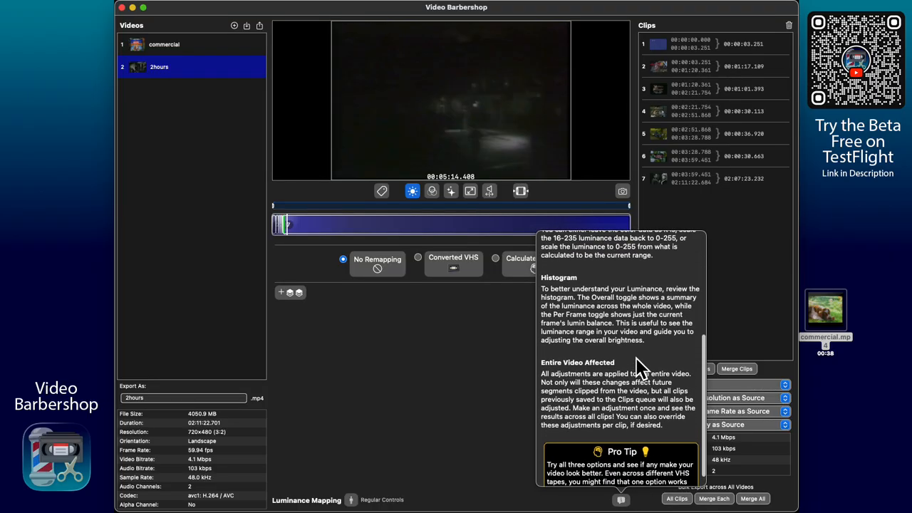
{"action": "left_click", "coordinate": [497, 419]}
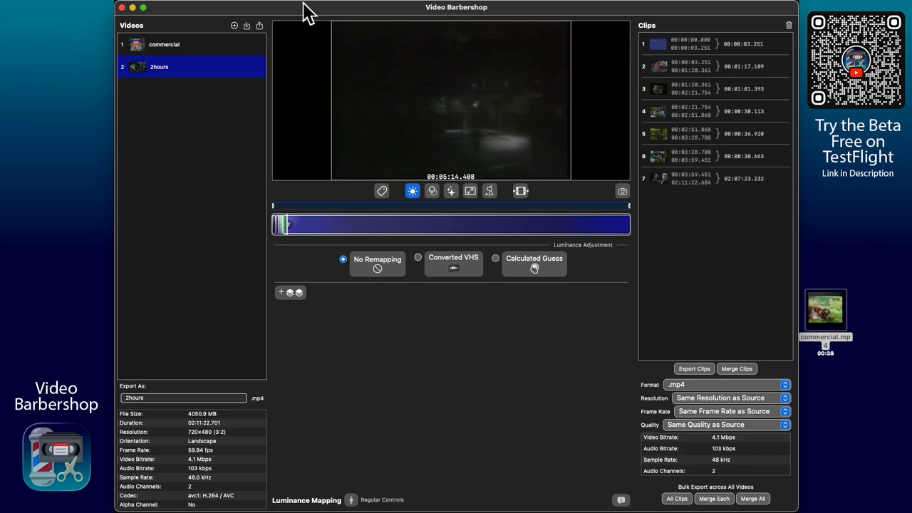
{"action": "mouse_move", "coordinate": [291, 6]}
{"action": "left_click", "coordinate": [251, 7]}
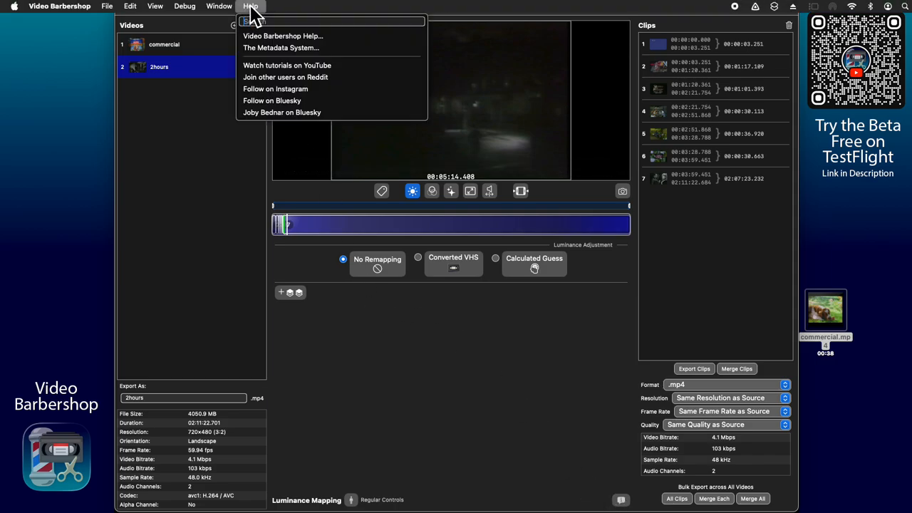
{"action": "left_click", "coordinate": [275, 40]}
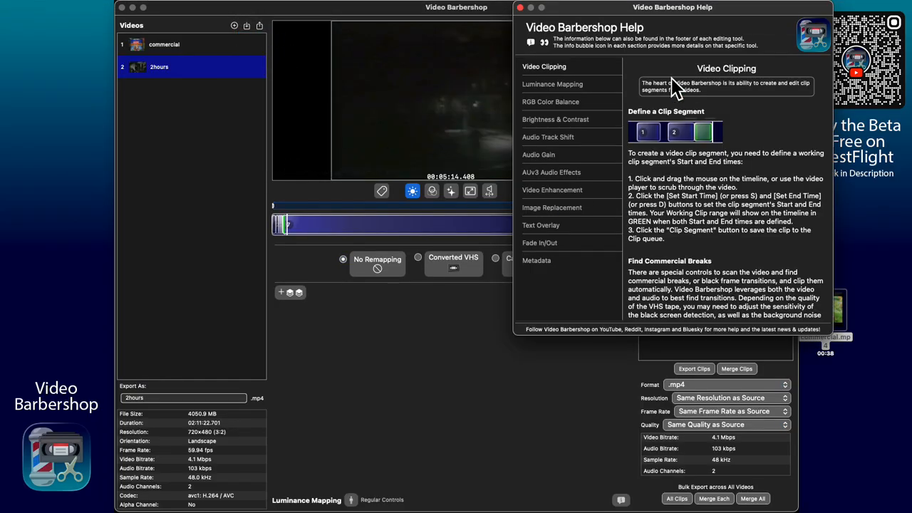
{"action": "left_click_drag", "start_coordinate": [638, 10], "coordinate": [512, 80]}
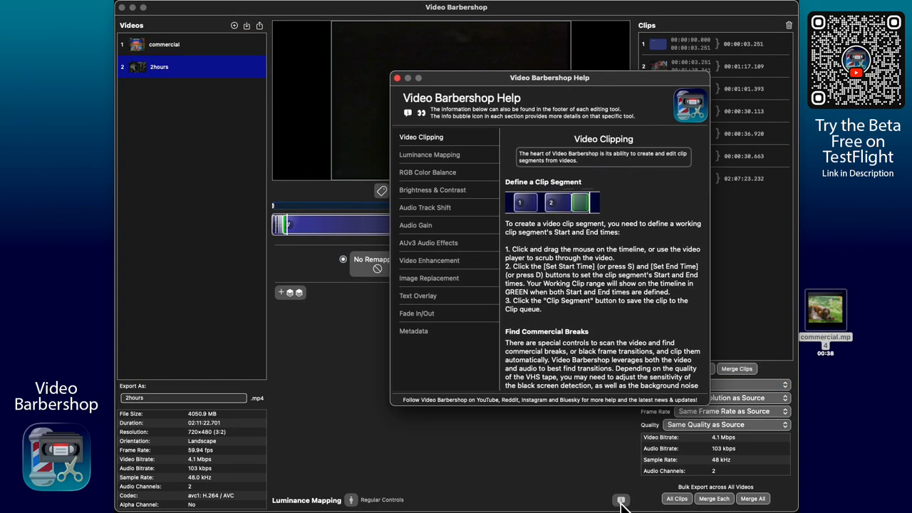
{"action": "scroll", "coordinate": [566, 222], "scroll_direction": "down", "scroll_amount": 5}
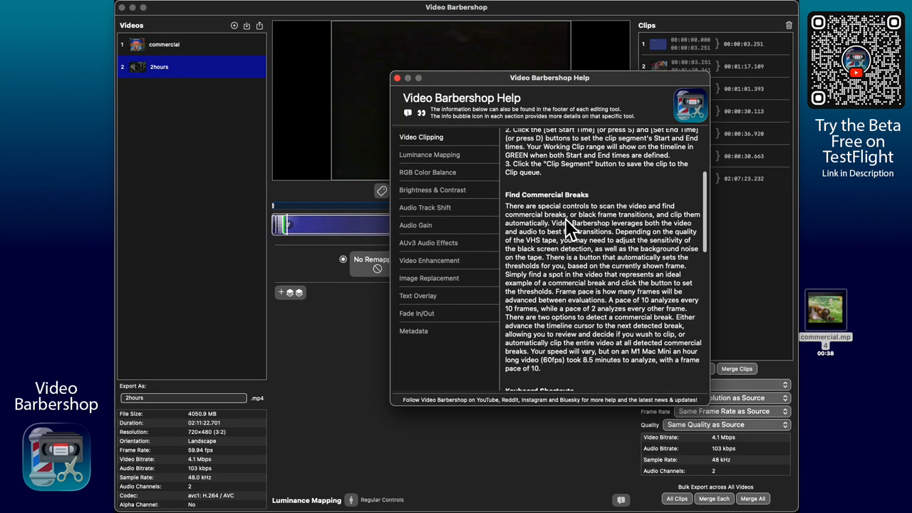
{"action": "left_click", "coordinate": [461, 208]}
{"action": "scroll", "coordinate": [595, 230], "scroll_direction": "up", "scroll_amount": 1}
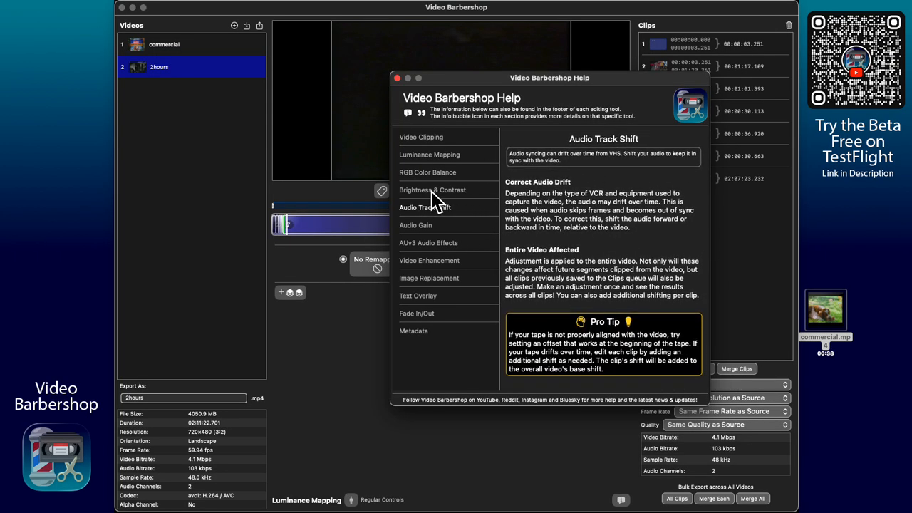
{"action": "left_click", "coordinate": [398, 78]}
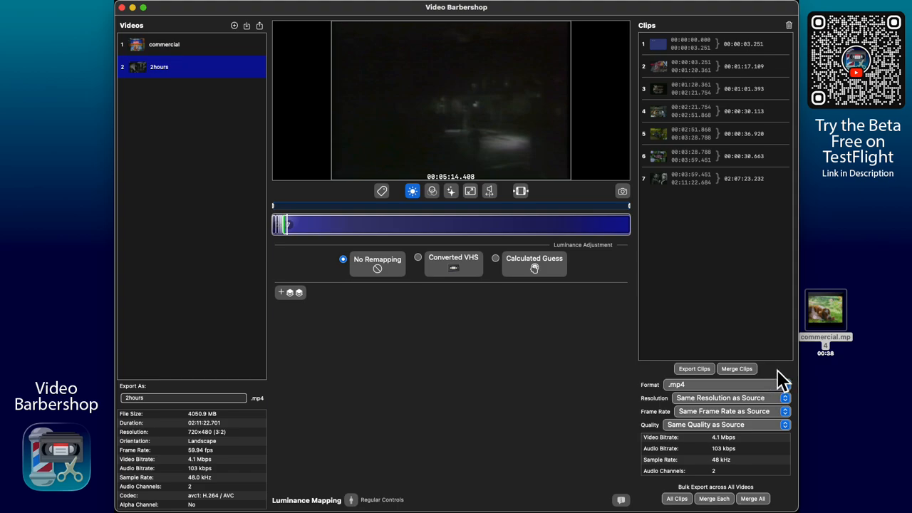
- Drag commercial.mp4 from the desktop into the Videos list as a third entry
{"action": "left_click_drag", "start_coordinate": [829, 324], "coordinate": [733, 329]}
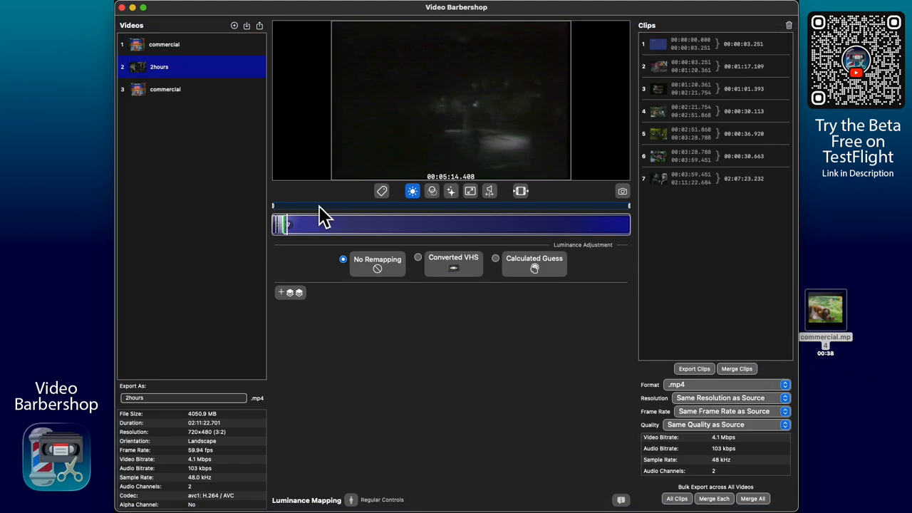